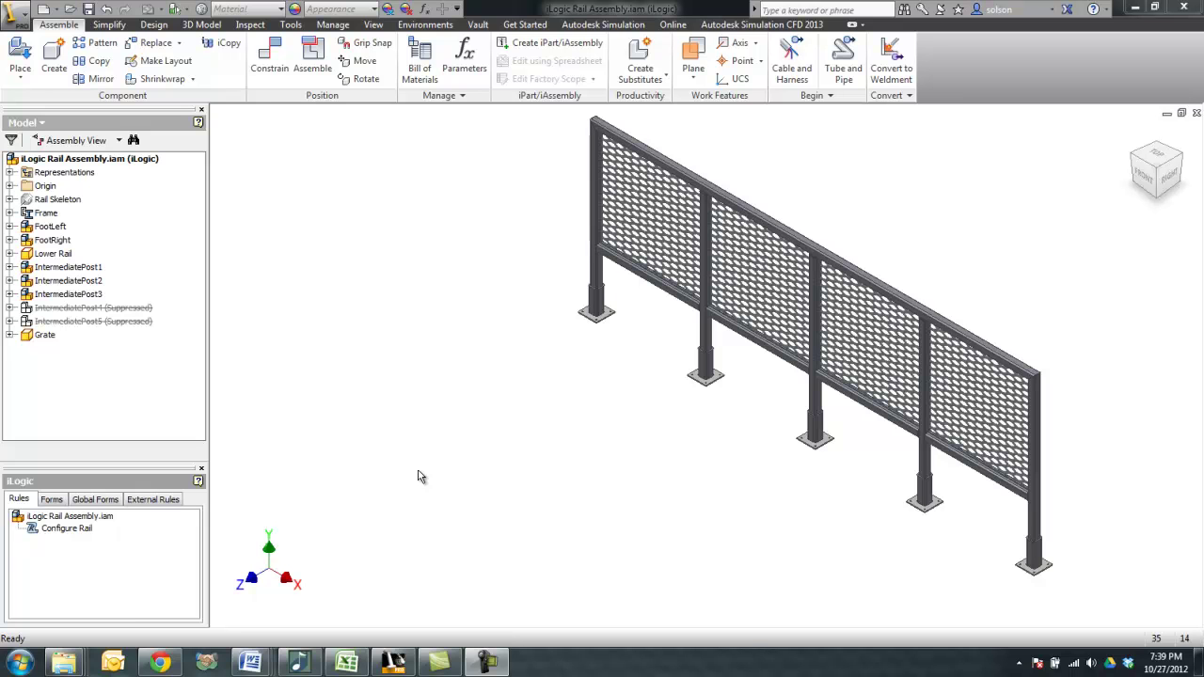
# - In the Configure Rail form, set Rail Length to 78 in, Rail Height to 40 in and Number of Posts to 4
pyautogui.click(54, 502)
pyautogui.click(99, 523)
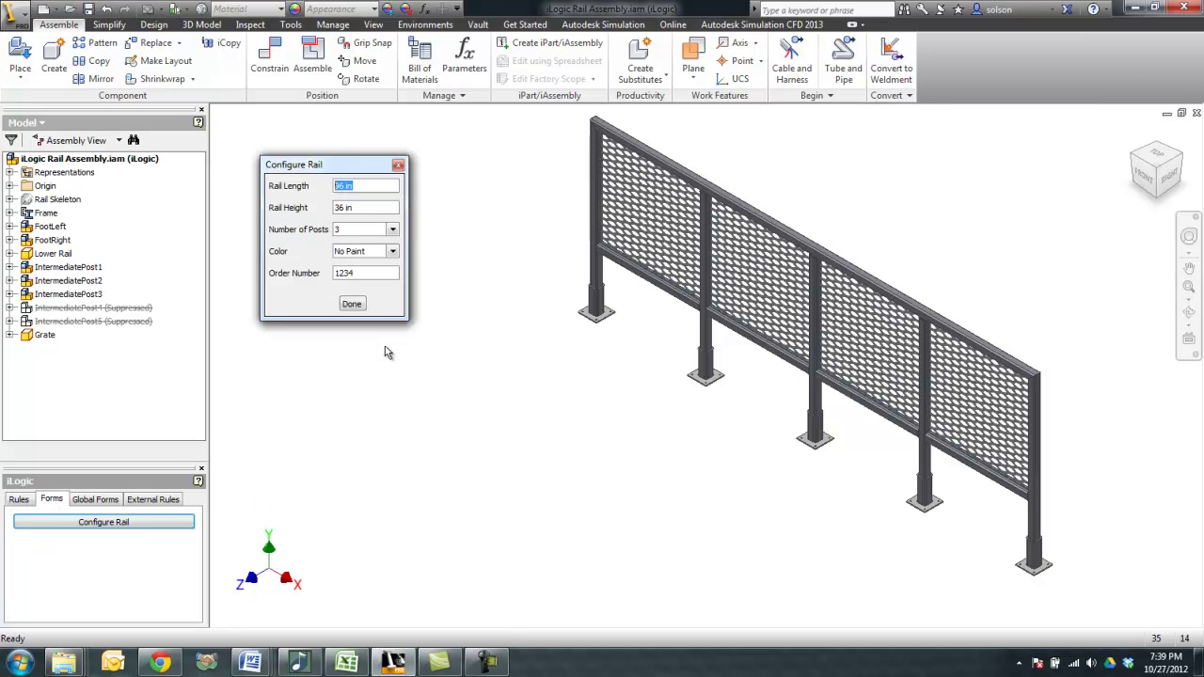
pyautogui.write('78')
pyautogui.click(360, 207)
pyautogui.moveTo(358, 208); pyautogui.dragTo(333, 209)
pyautogui.write('40')
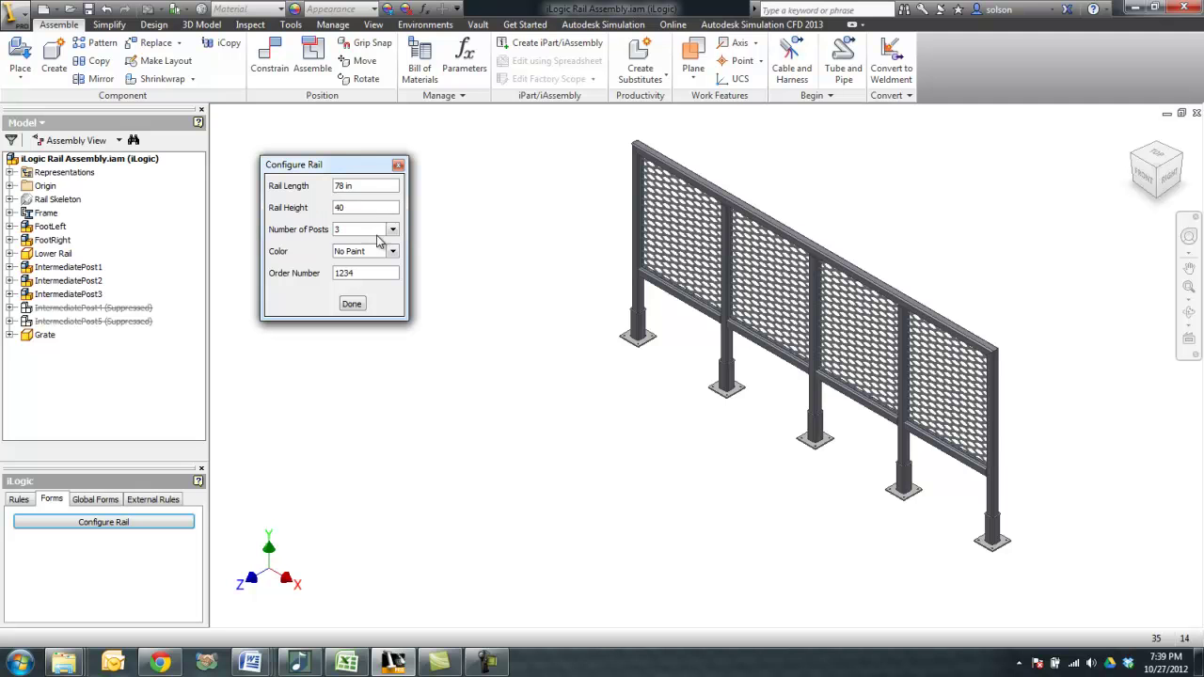
pyautogui.click(374, 271)
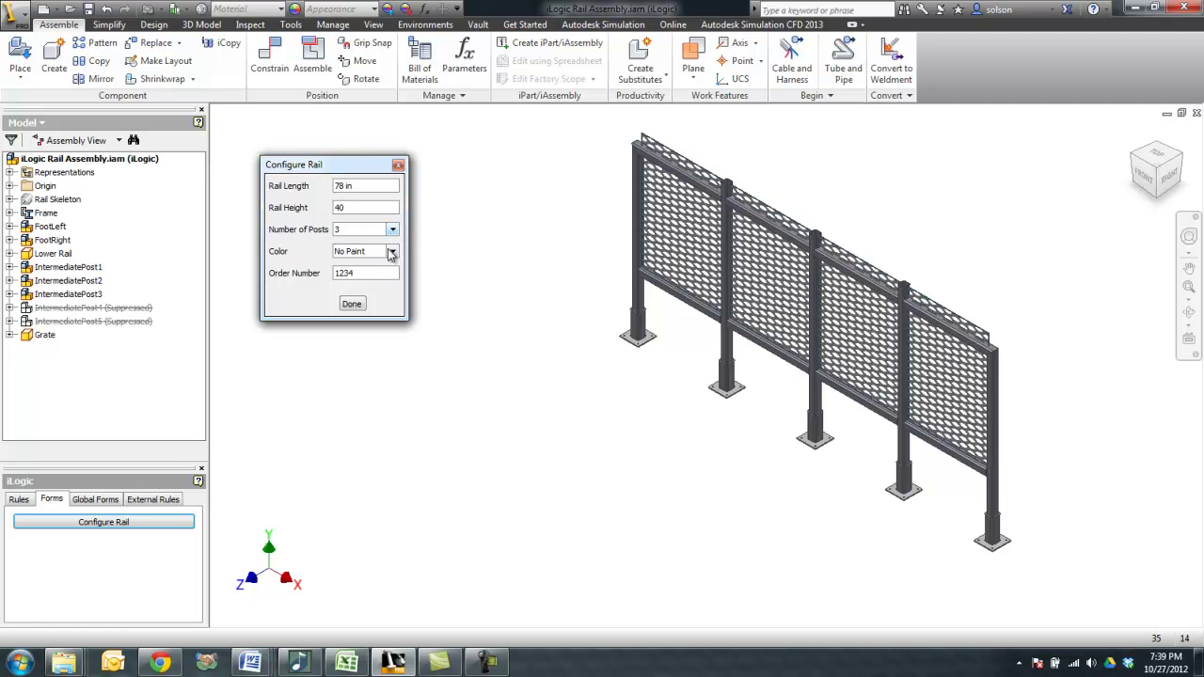
pyautogui.click(392, 229)
pyautogui.click(362, 289)
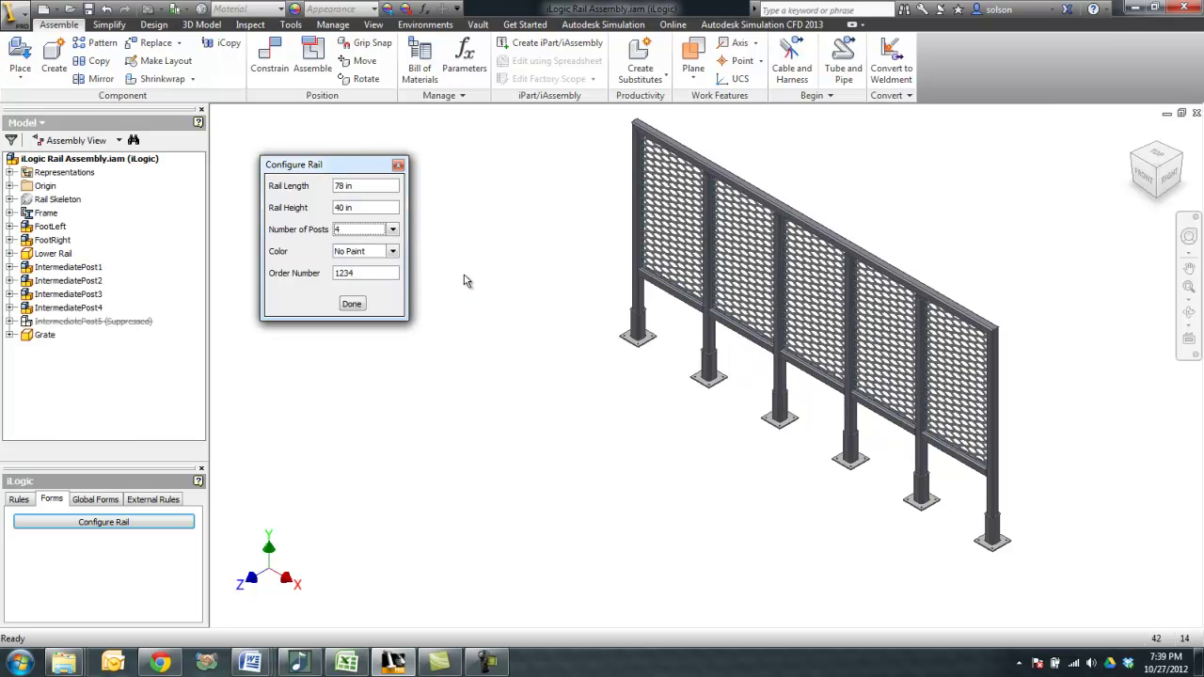
# - Close Configure Rail and create a new assembly from the Standard.iam template
pyautogui.click(400, 168)
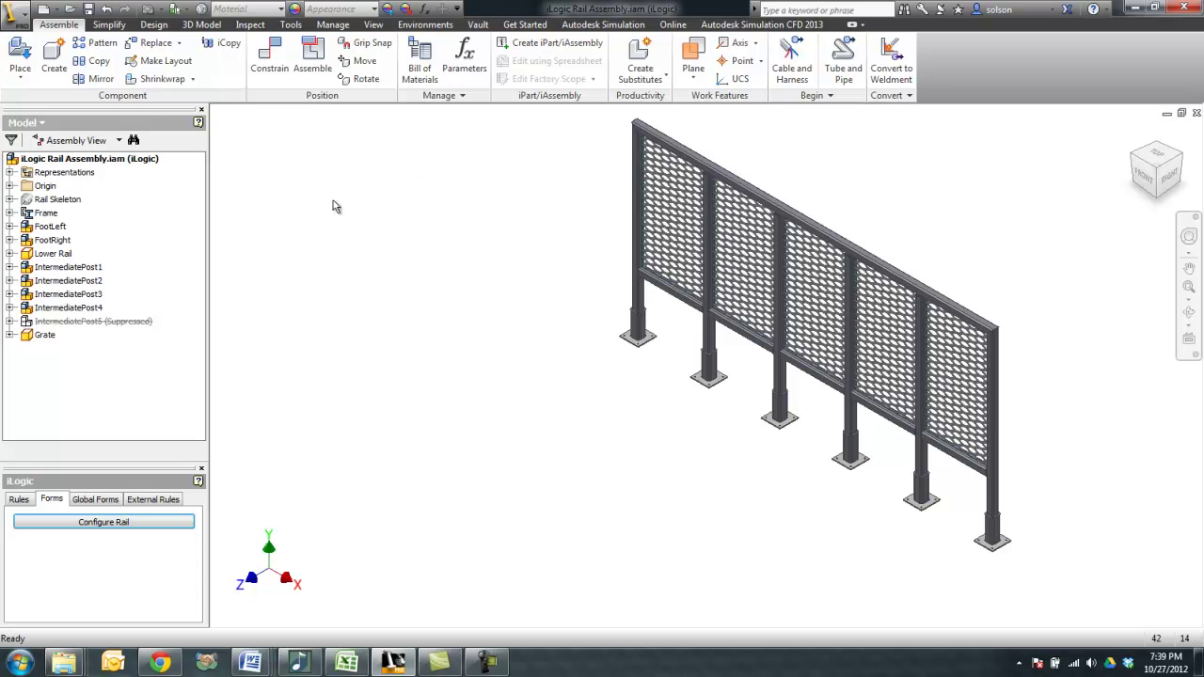
pyautogui.click(44, 9)
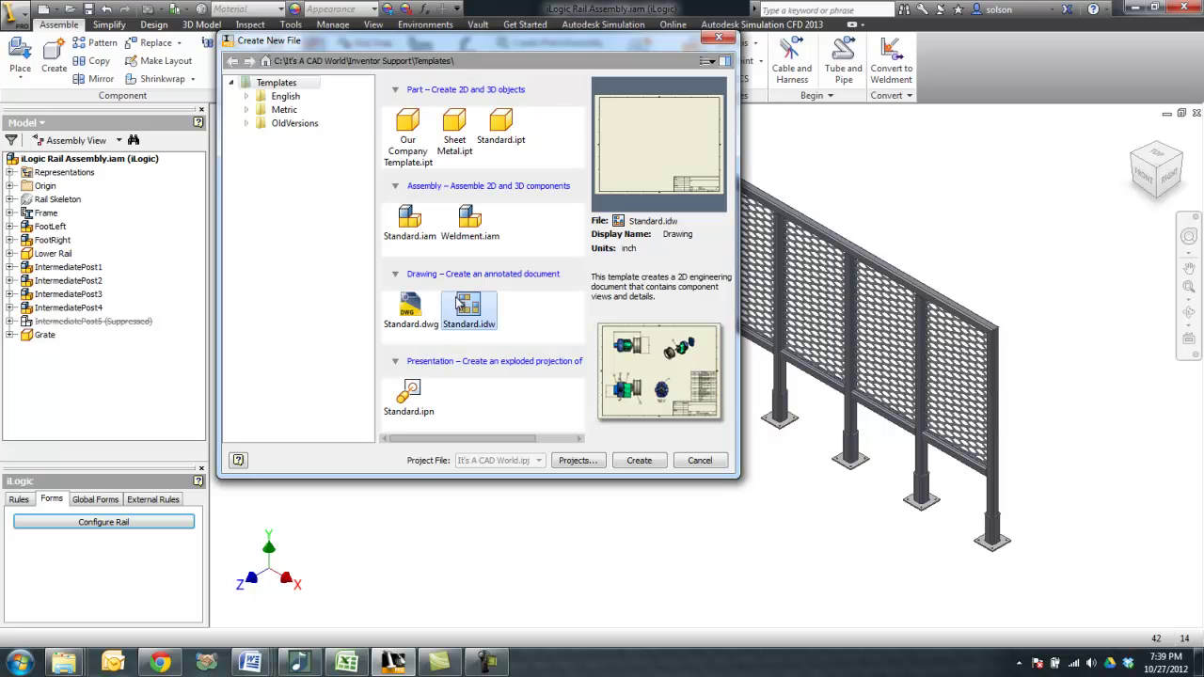
pyautogui.doubleClick(411, 230)
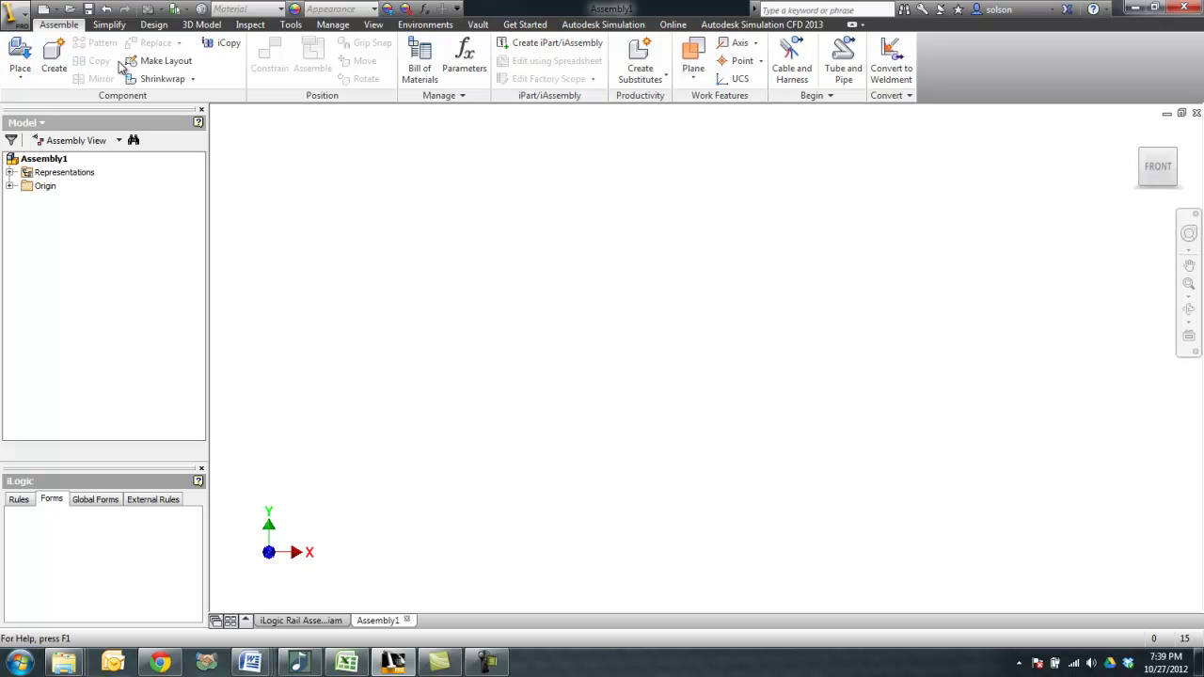
# - Save the new assembly as 'Site Assembly'
pyautogui.click(88, 8)
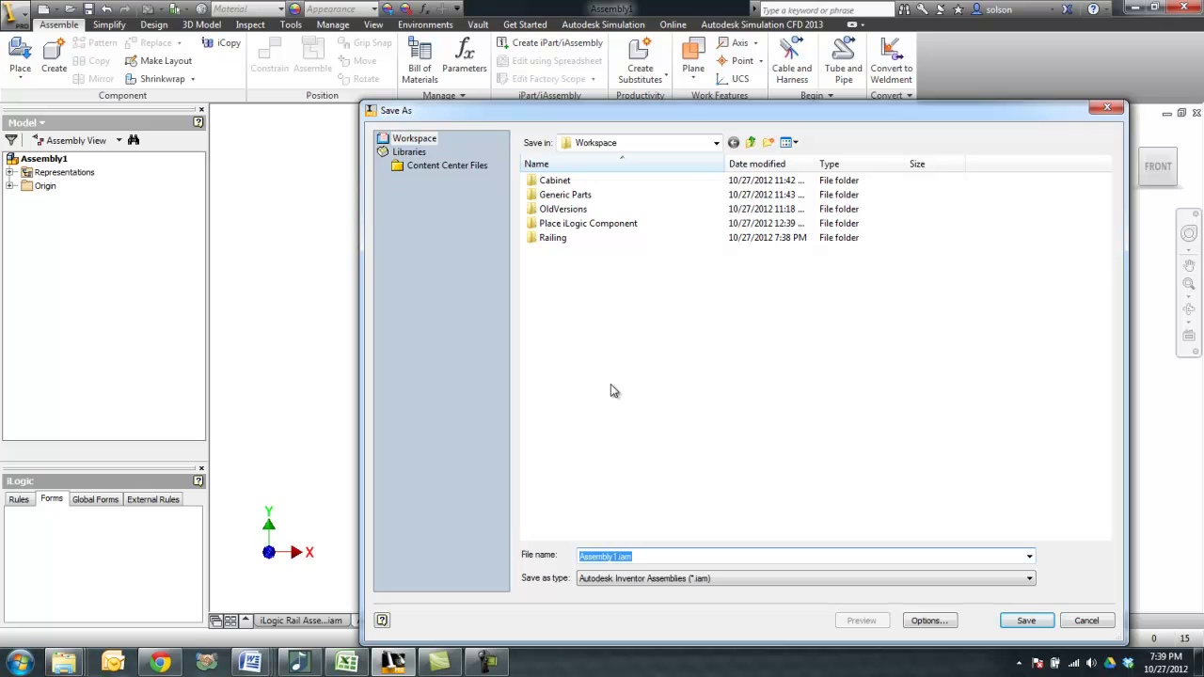
pyautogui.write('Ste Assembly')
pyautogui.press('Return')
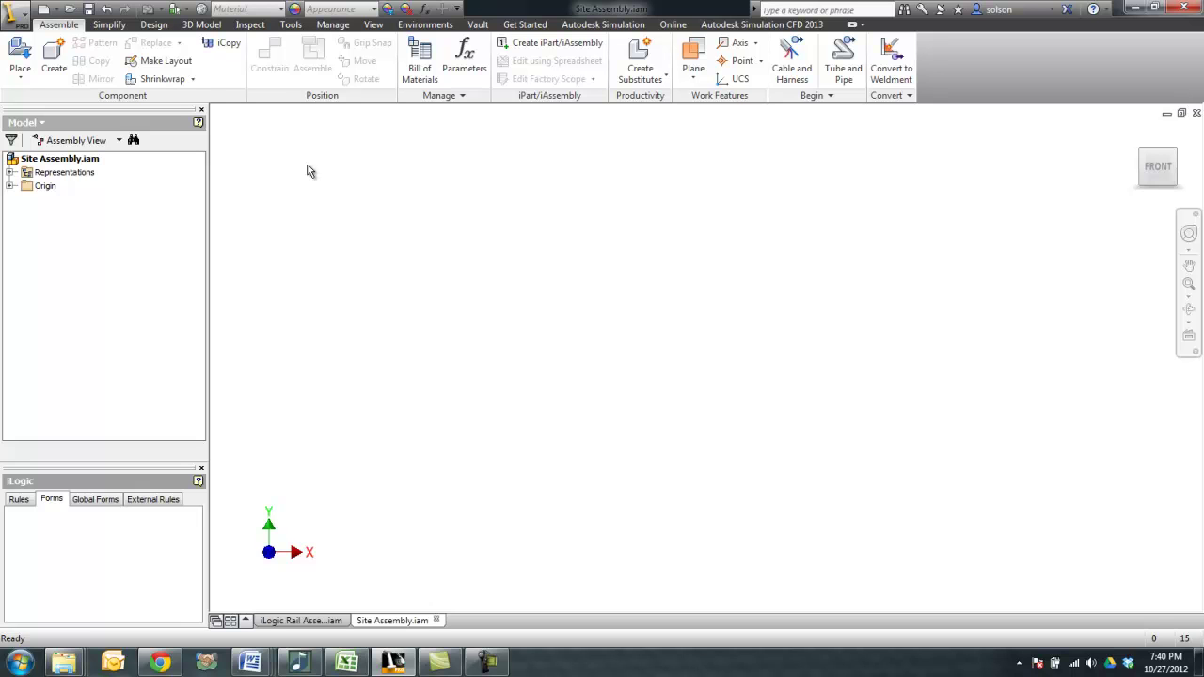
pyautogui.click(20, 77)
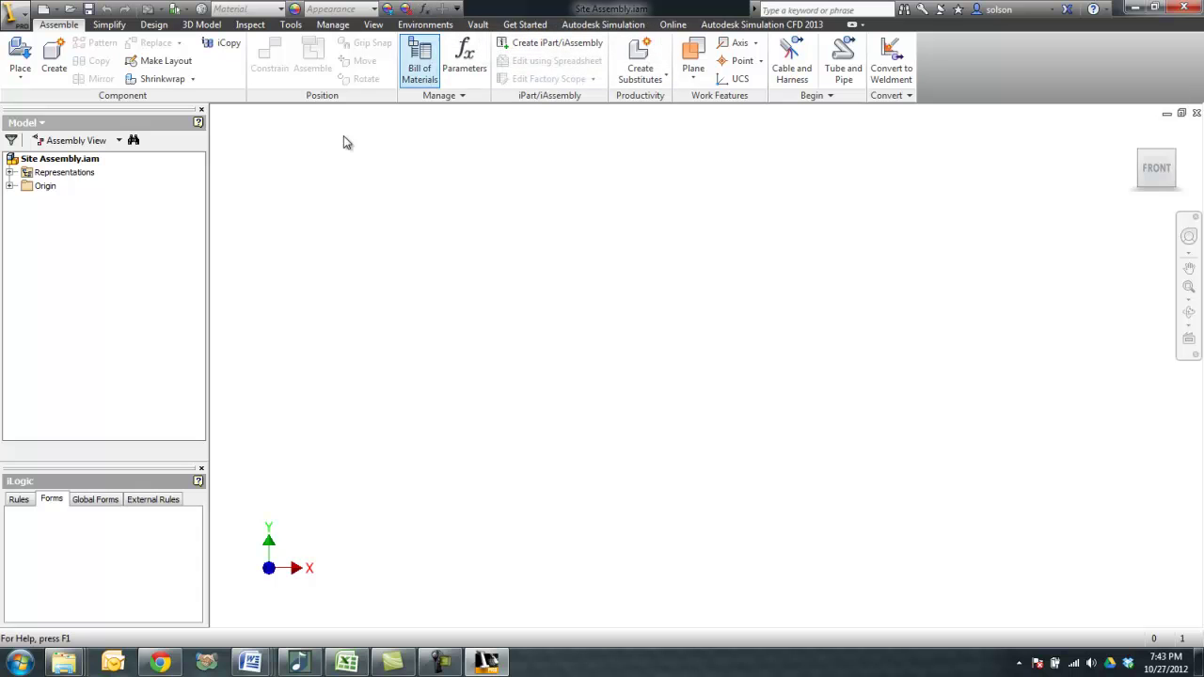
# - Add a numeric user parameter RailHeight with a value of 56 in
pyautogui.click(20, 503)
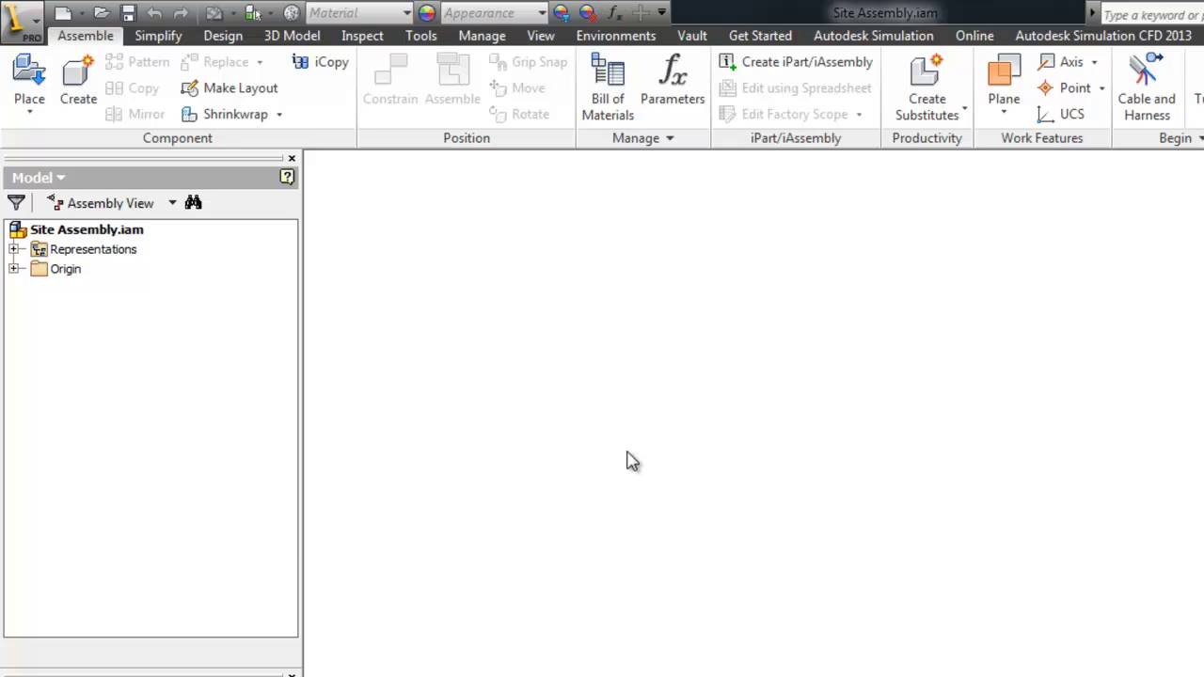
pyautogui.click(616, 14)
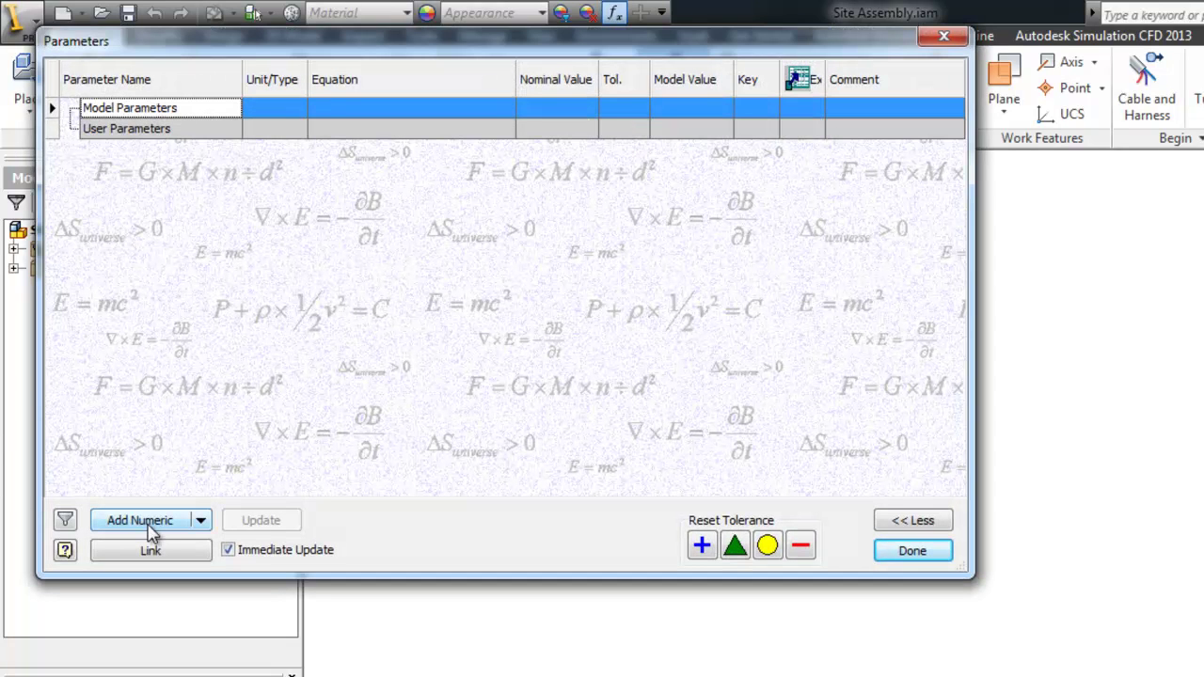
pyautogui.click(151, 532)
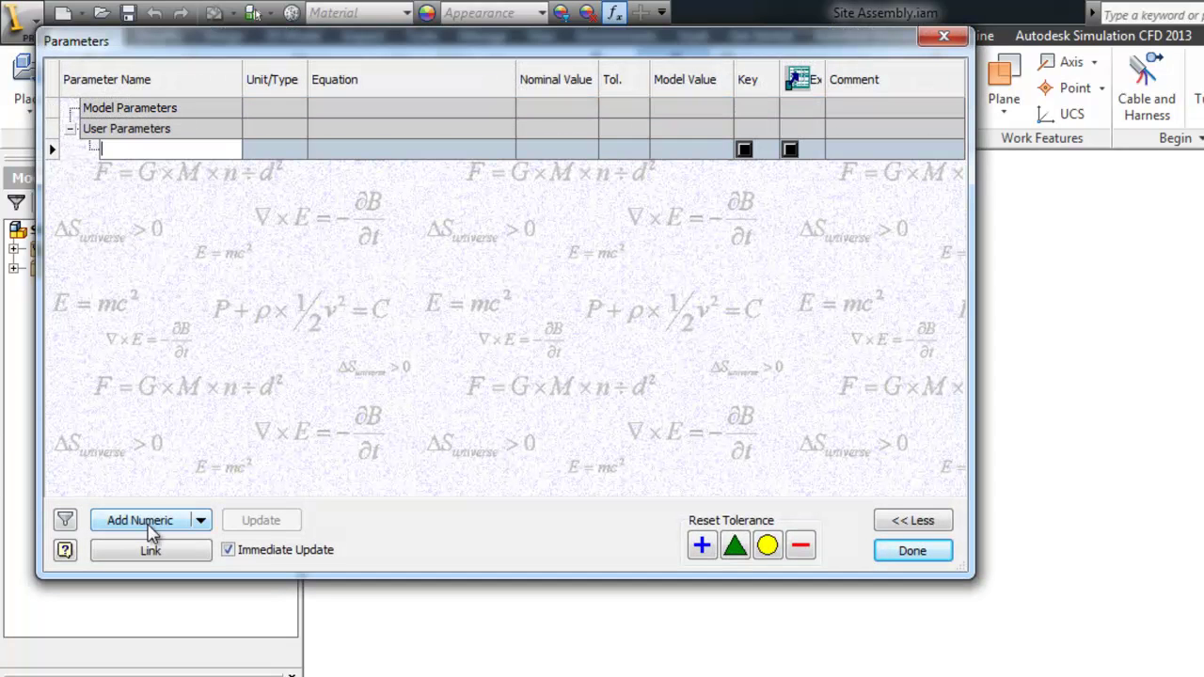
pyautogui.write('RailHeight')
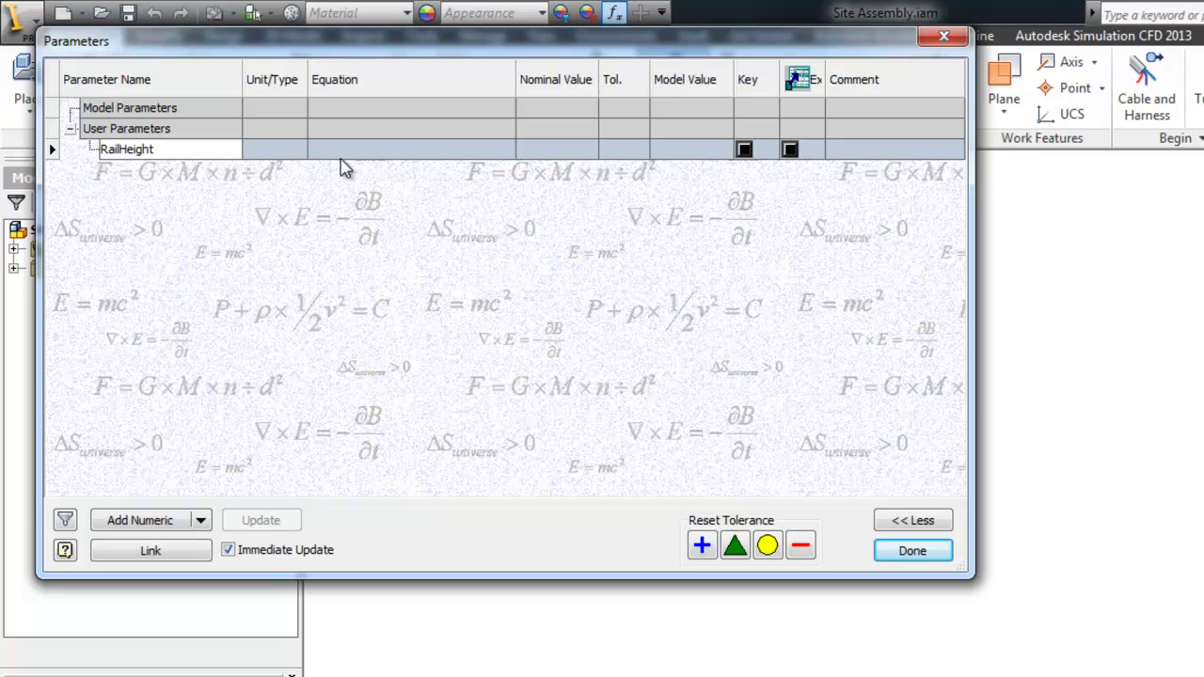
pyautogui.press('Tab')
pyautogui.write('56')
pyautogui.press('Return')
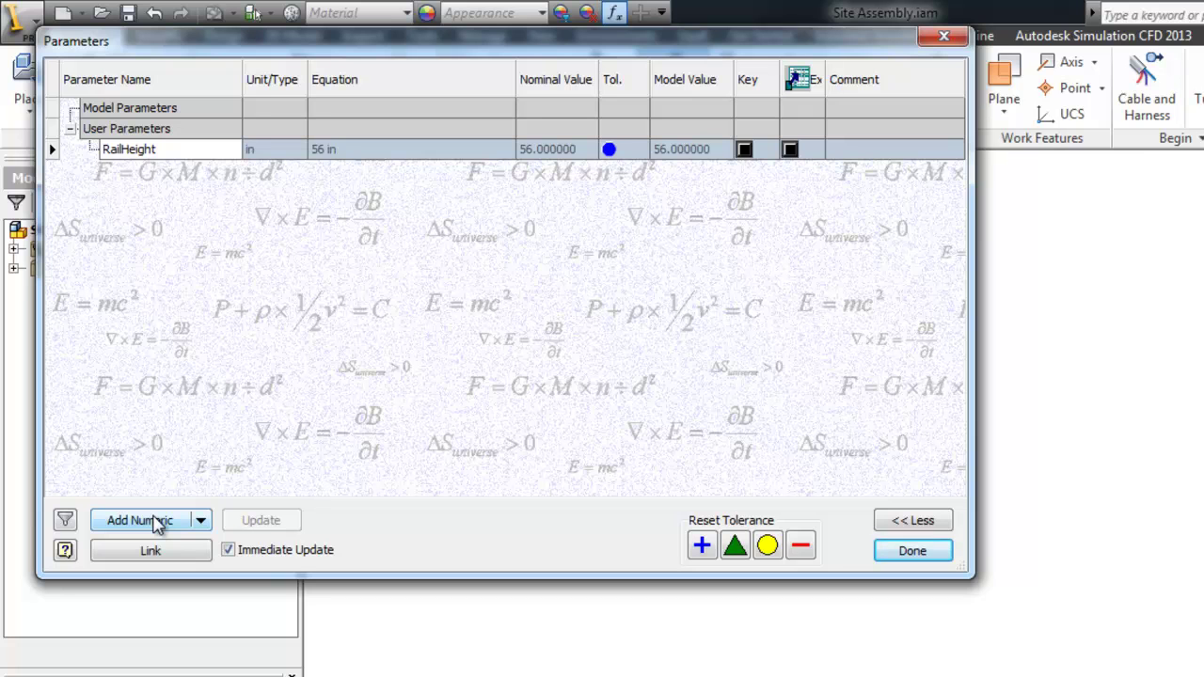
# - Add a text user parameter Color set to Red and close the parameters table
pyautogui.click(201, 522)
pyautogui.click(181, 572)
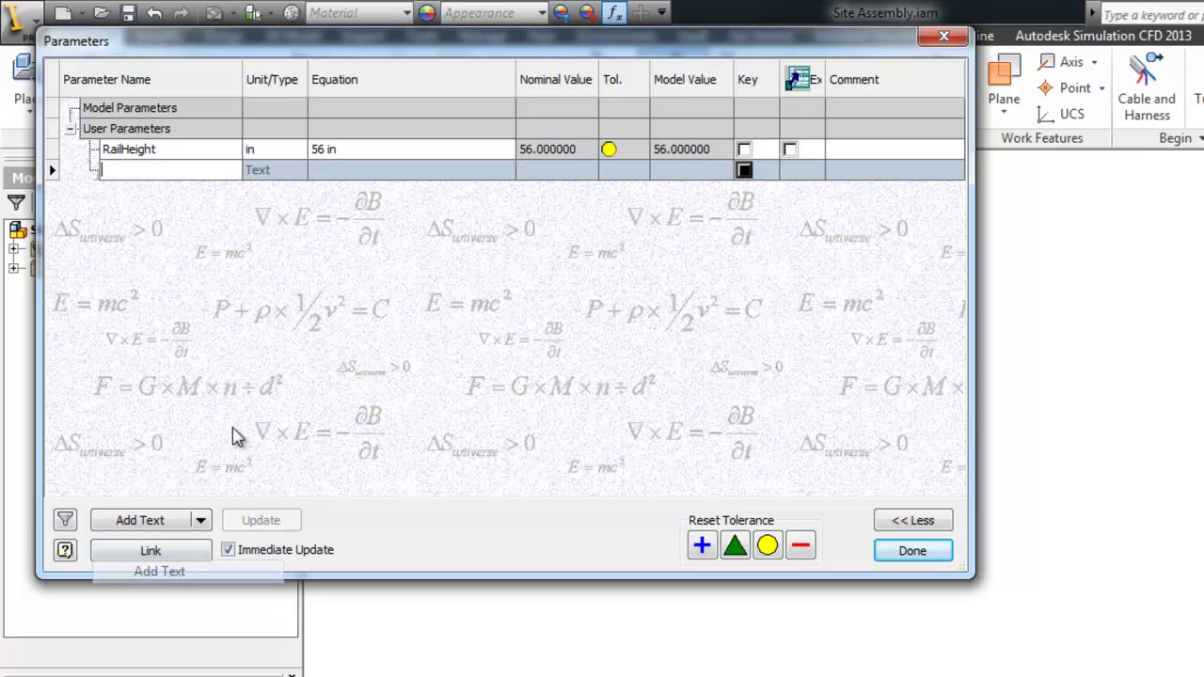
pyautogui.write('Colo')
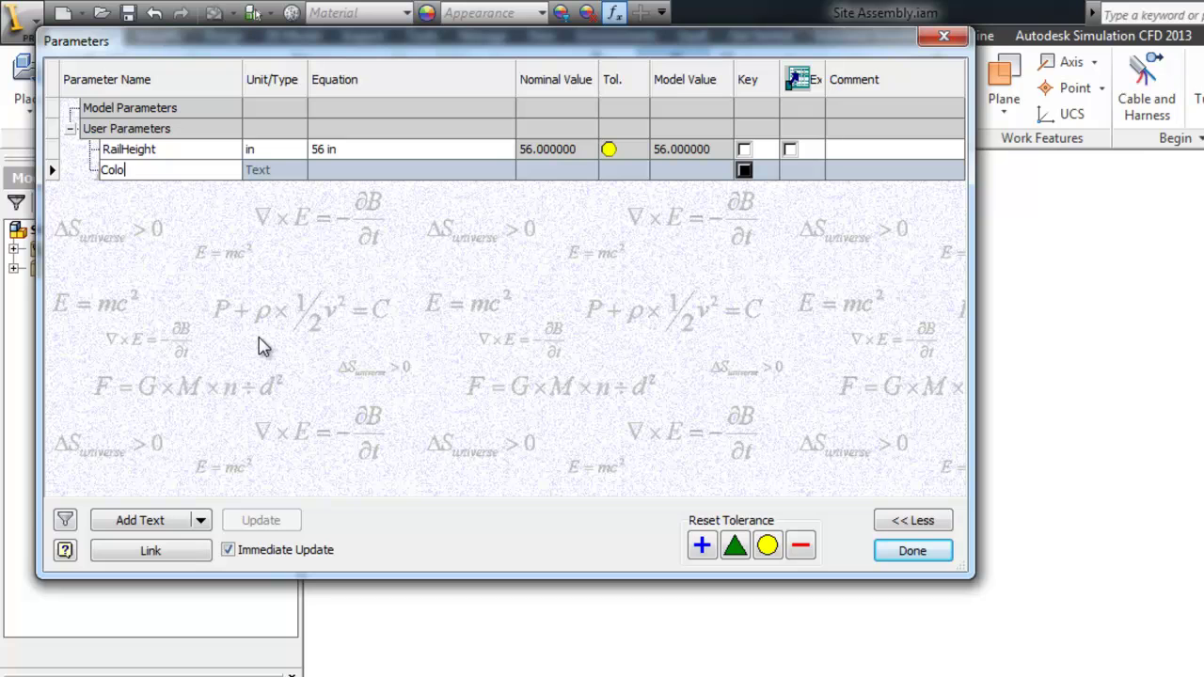
pyautogui.write('r')
pyautogui.click(323, 171)
pyautogui.write('Red')
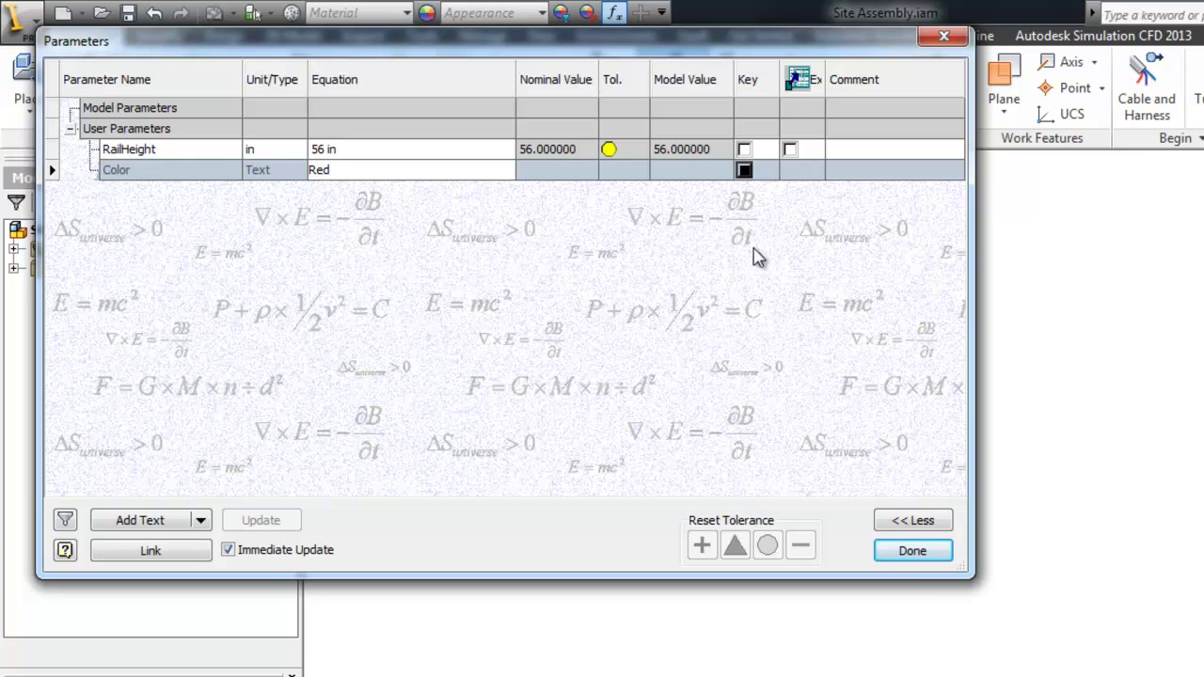
pyautogui.click(925, 555)
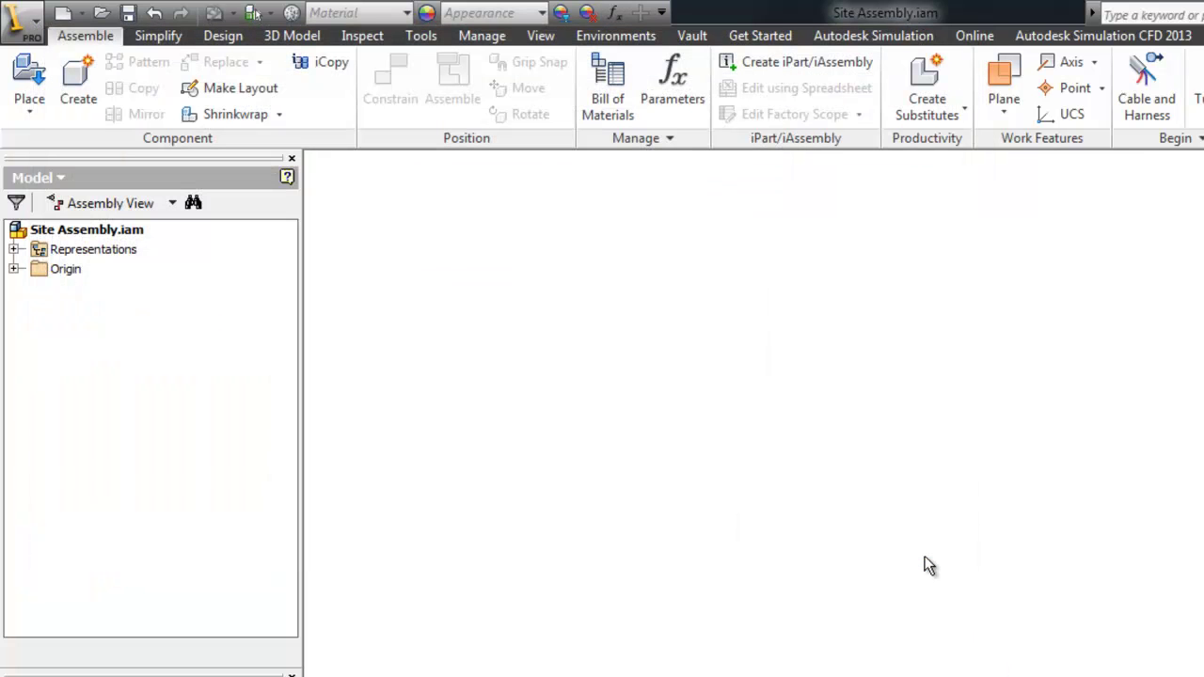
# - Start placing Rail.iam as an iLogic component, producing the Rail-01 copy
pyautogui.click(42, 105)
pyautogui.click(78, 257)
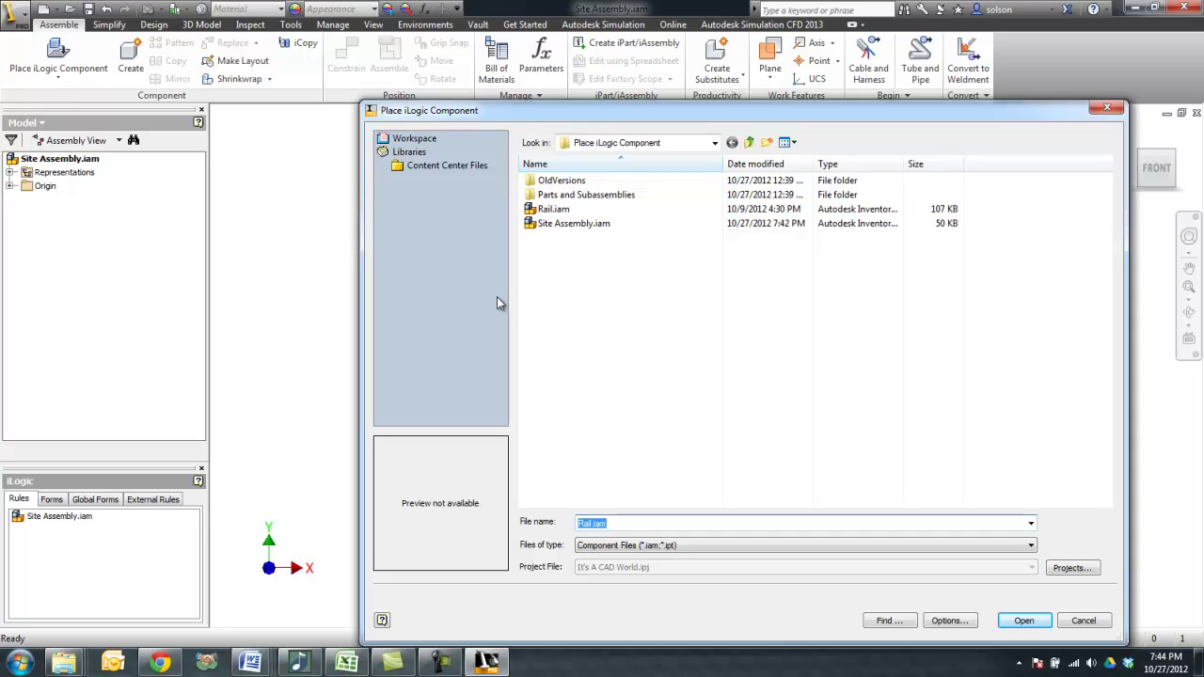
pyautogui.click(548, 209)
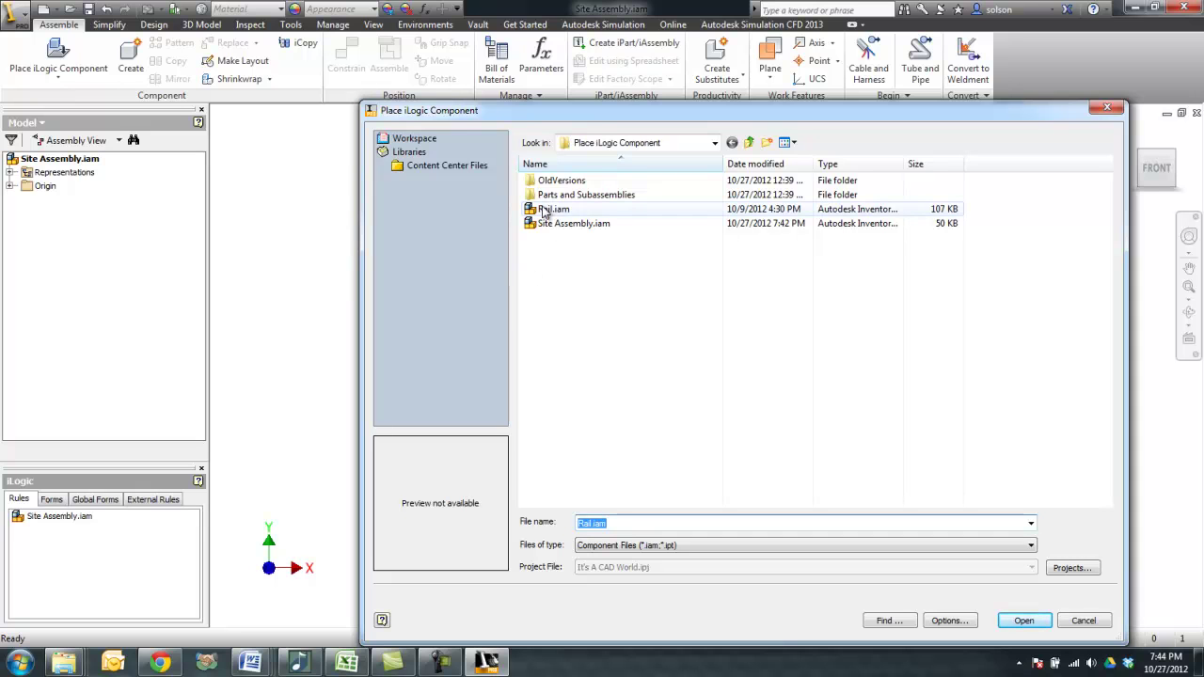
pyautogui.click(1024, 620)
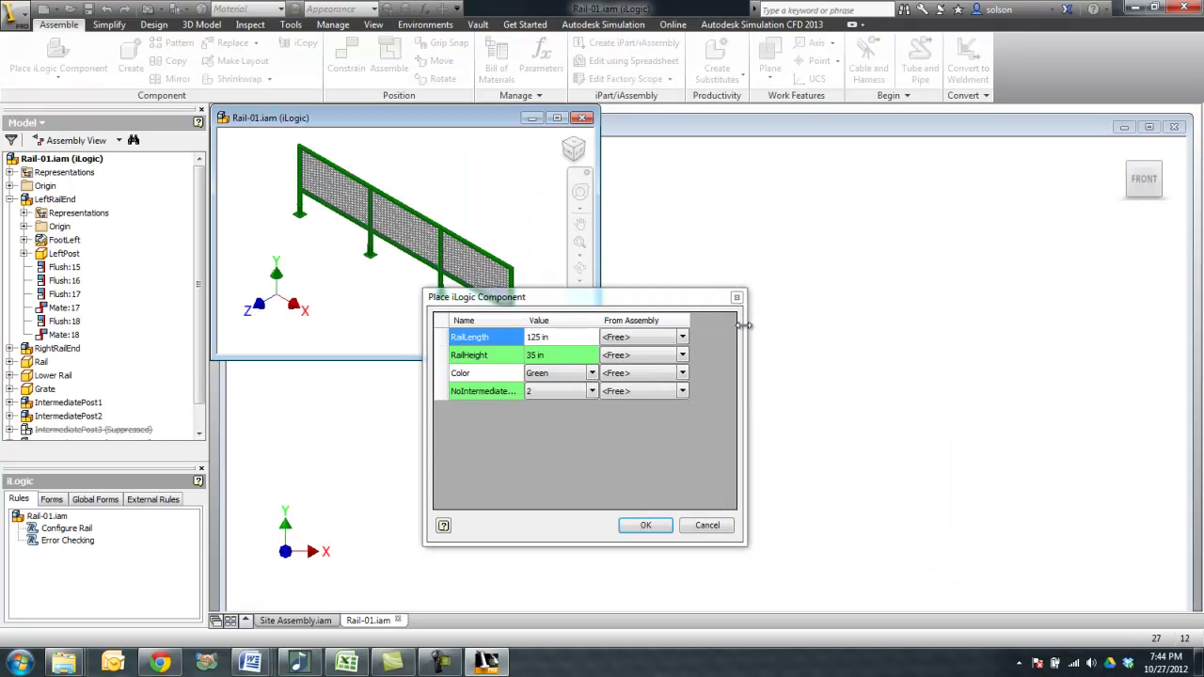
# - Set the Rail-01 RailLength to 142 in
pyautogui.moveTo(586, 299); pyautogui.dragTo(758, 146)
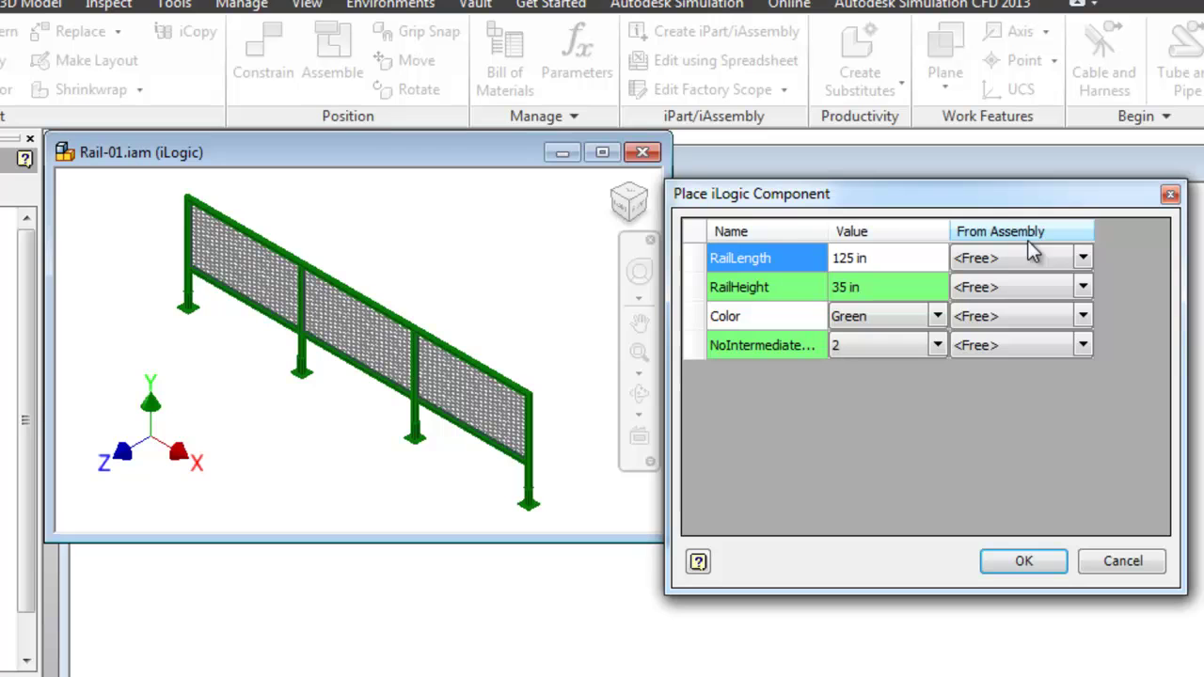
pyautogui.click(901, 258)
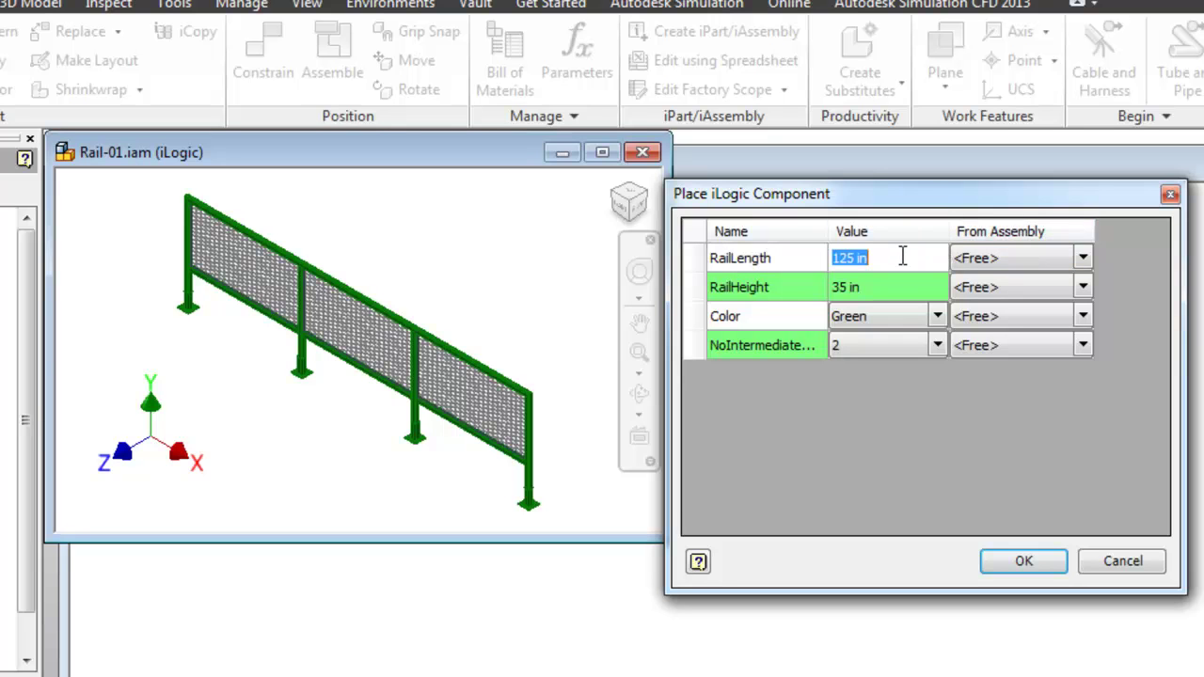
pyautogui.write('142')
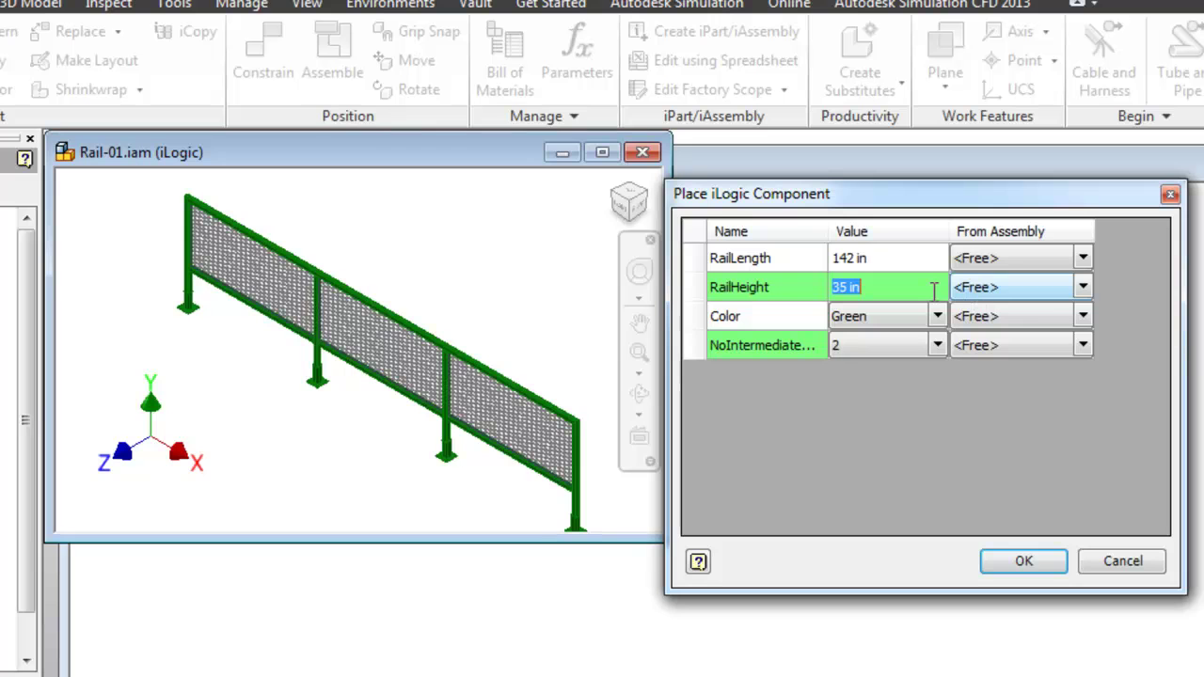
# - Link RailHeight and Color to the assembly parameters, choose 3 intermediate posts, and confirm
pyautogui.click(1083, 288)
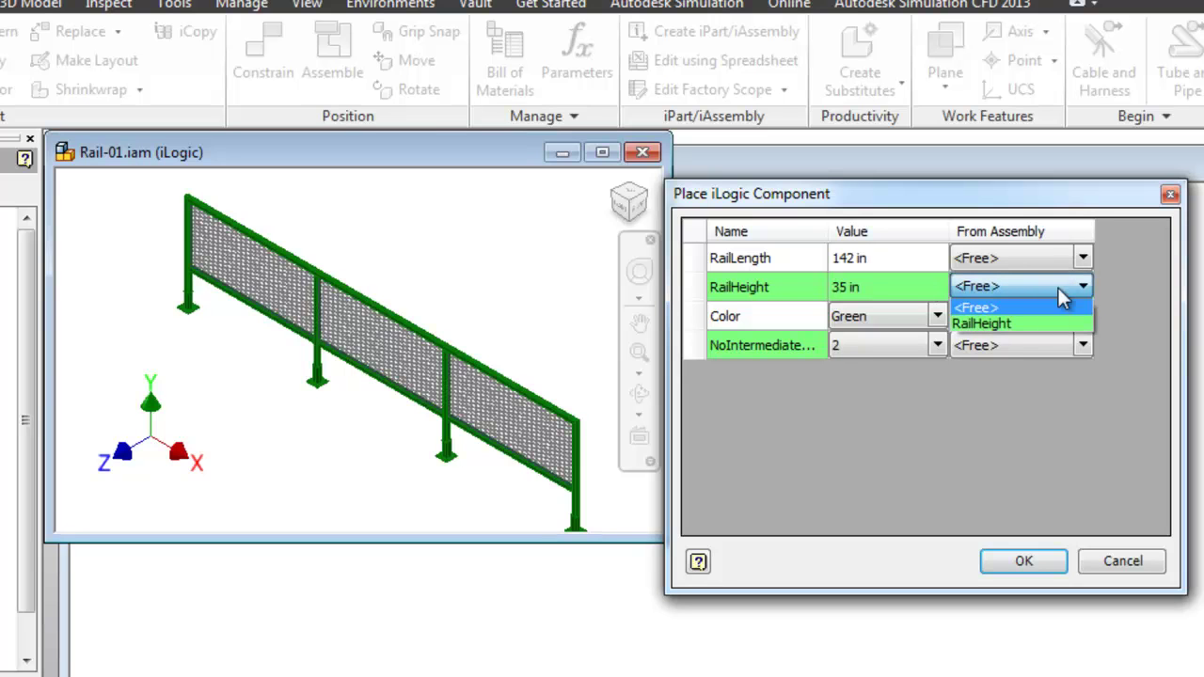
pyautogui.click(1011, 336)
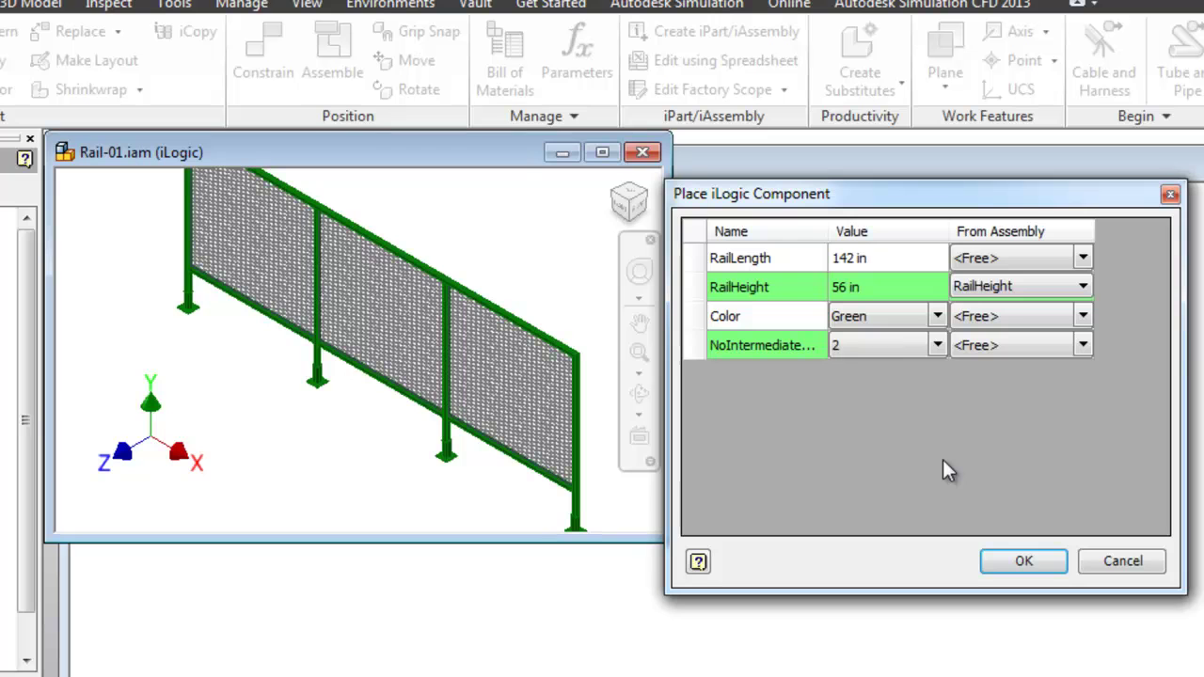
pyautogui.click(1083, 316)
pyautogui.click(1035, 352)
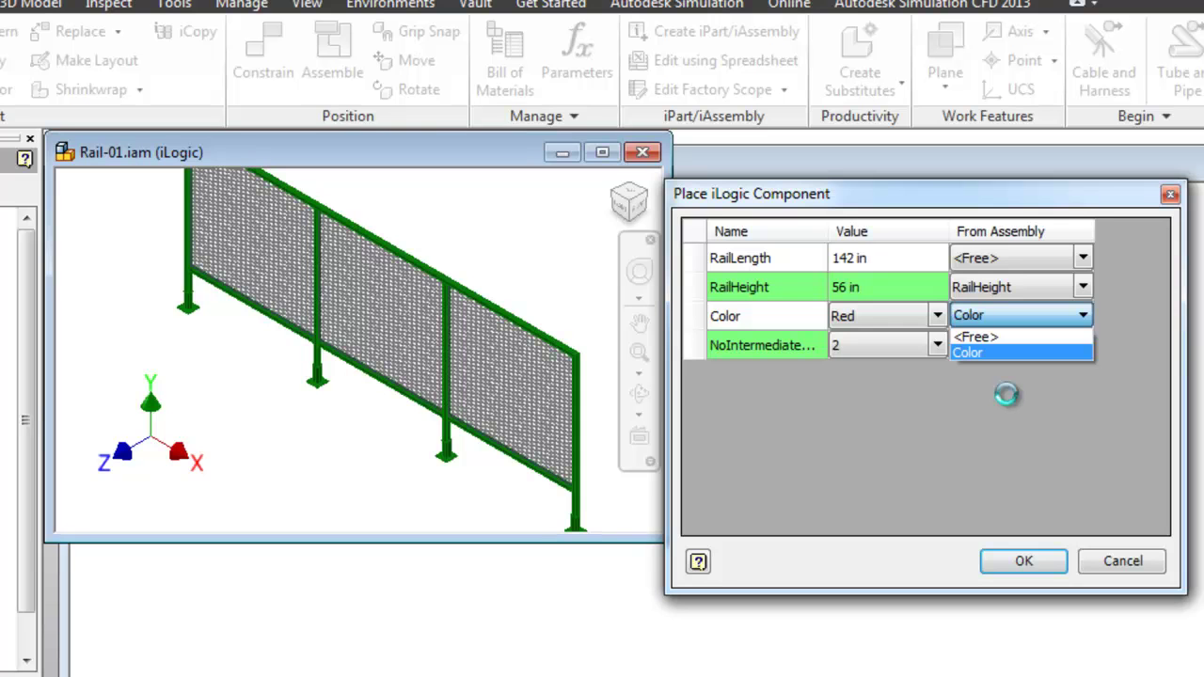
pyautogui.click(937, 345)
pyautogui.click(895, 411)
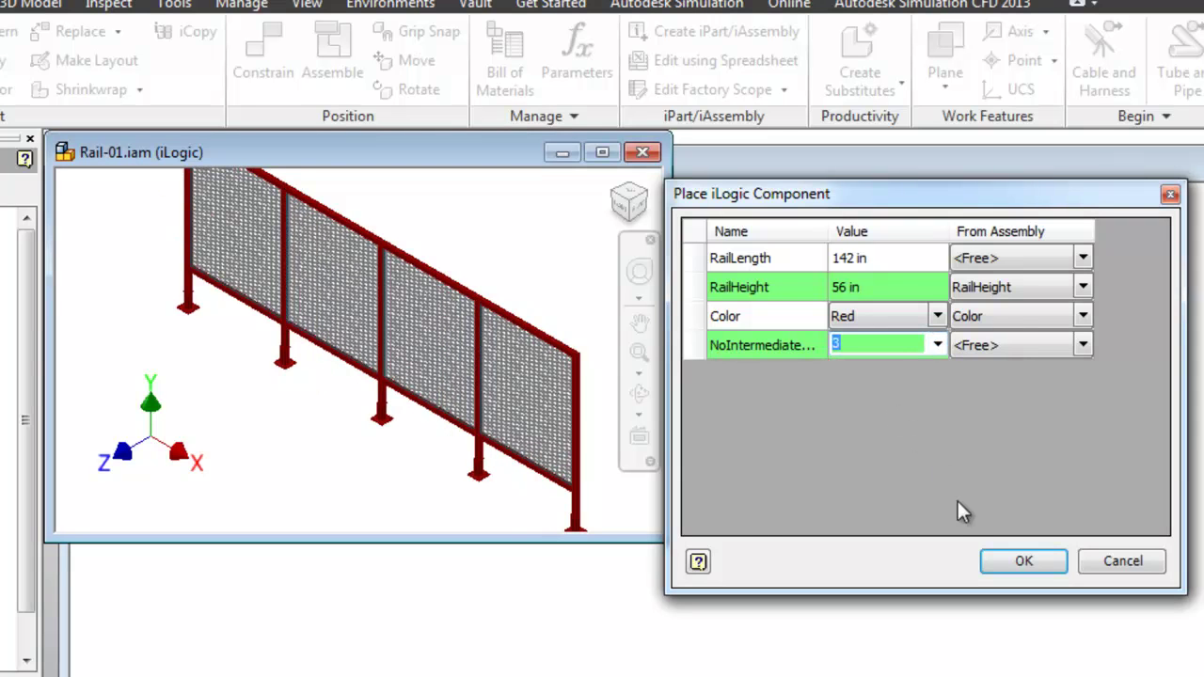
pyautogui.click(1013, 562)
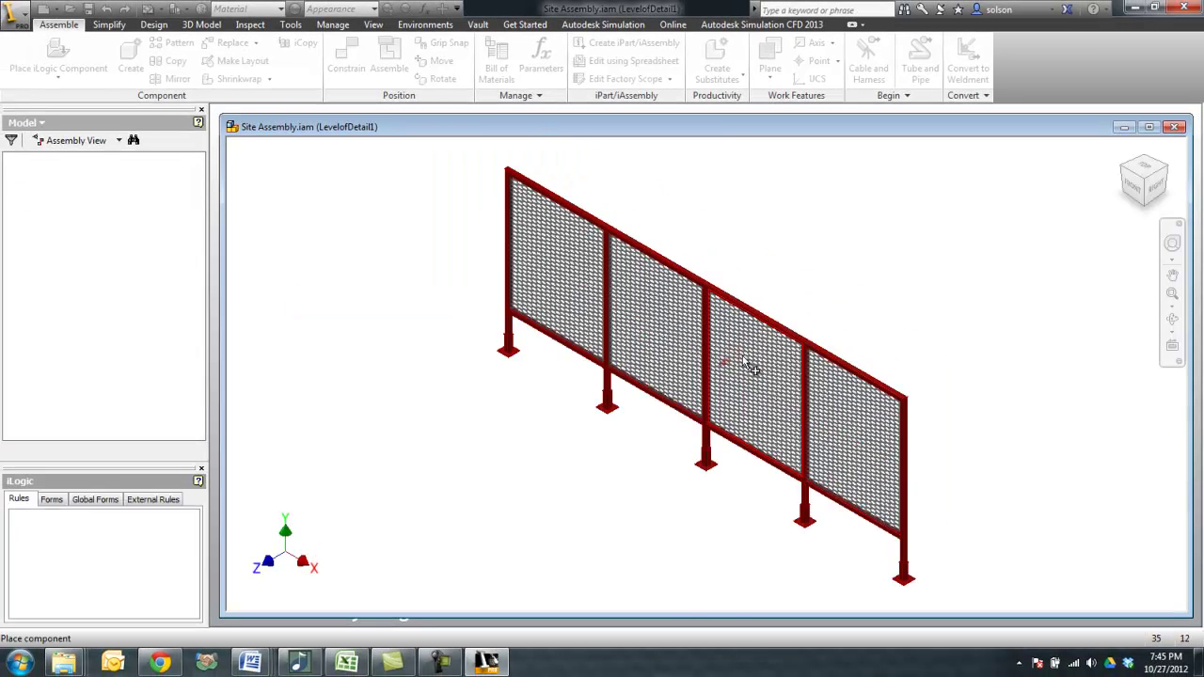
# - Place a second long Rail-01 in front, finish placement, and start another iLogic component placement
pyautogui.click(512, 450)
pyautogui.rightClick(713, 254)
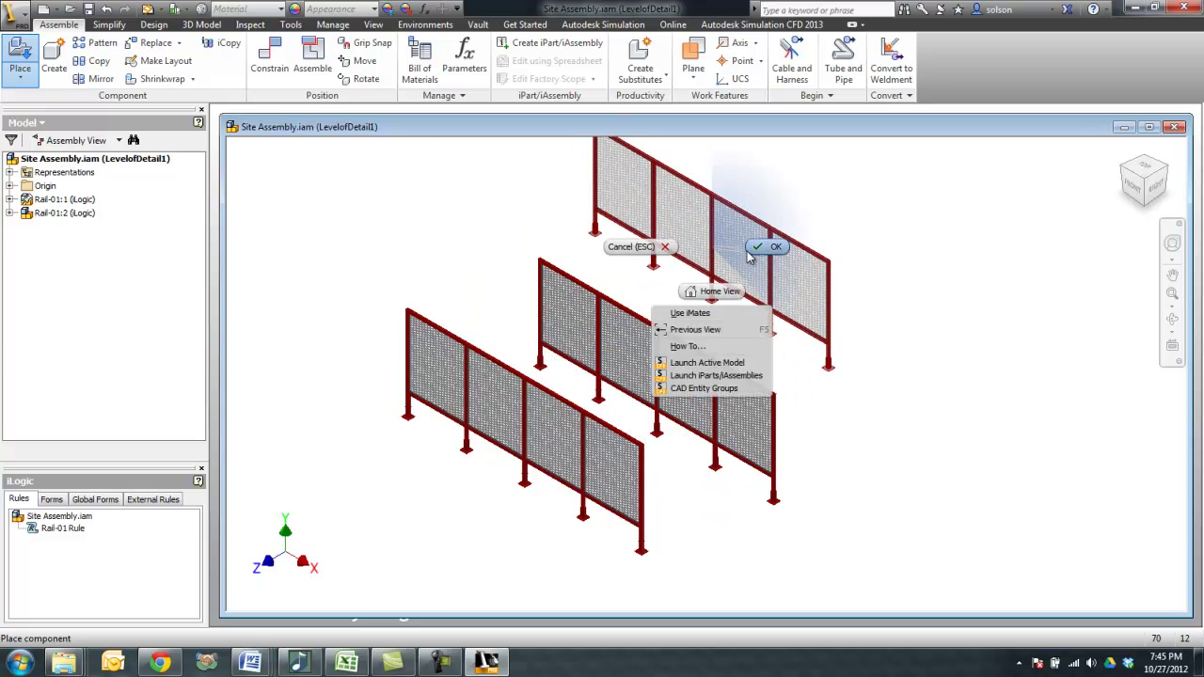
pyautogui.click(764, 247)
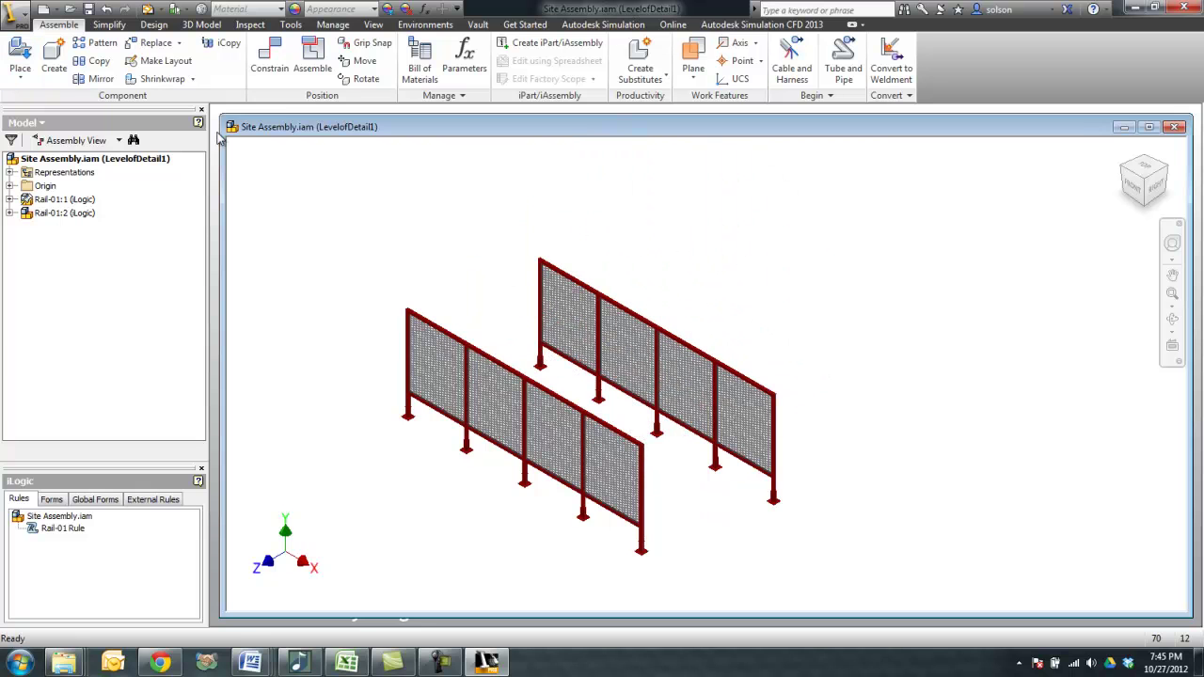
pyautogui.click(19, 76)
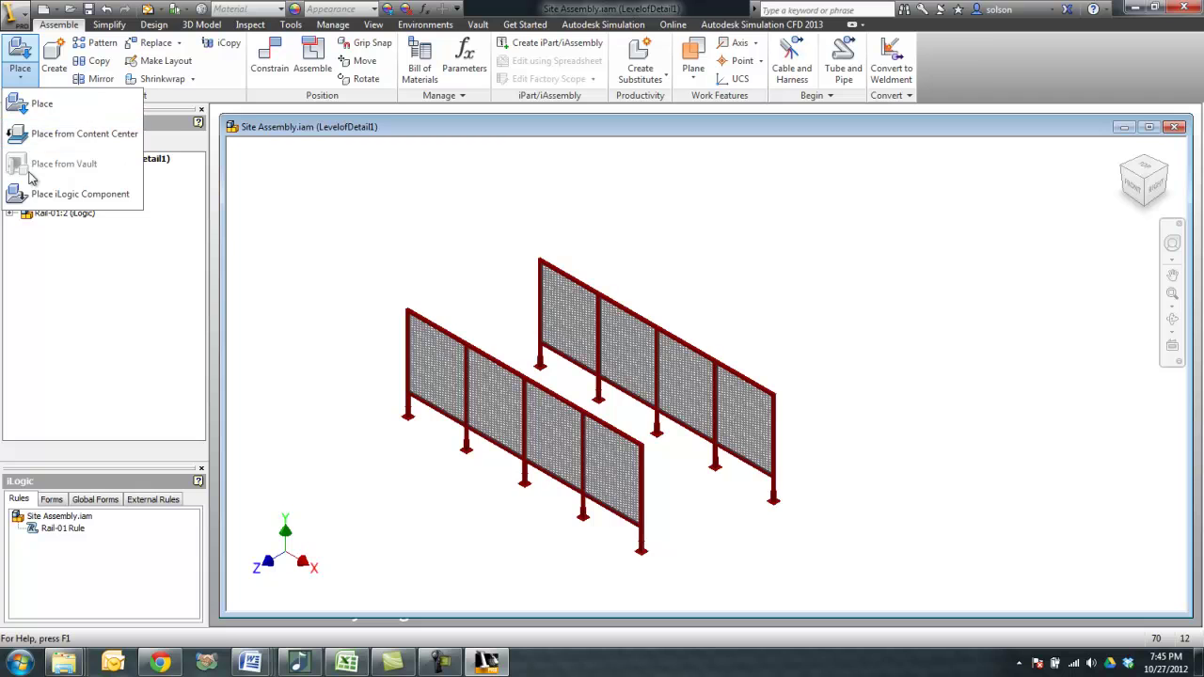
pyautogui.click(80, 194)
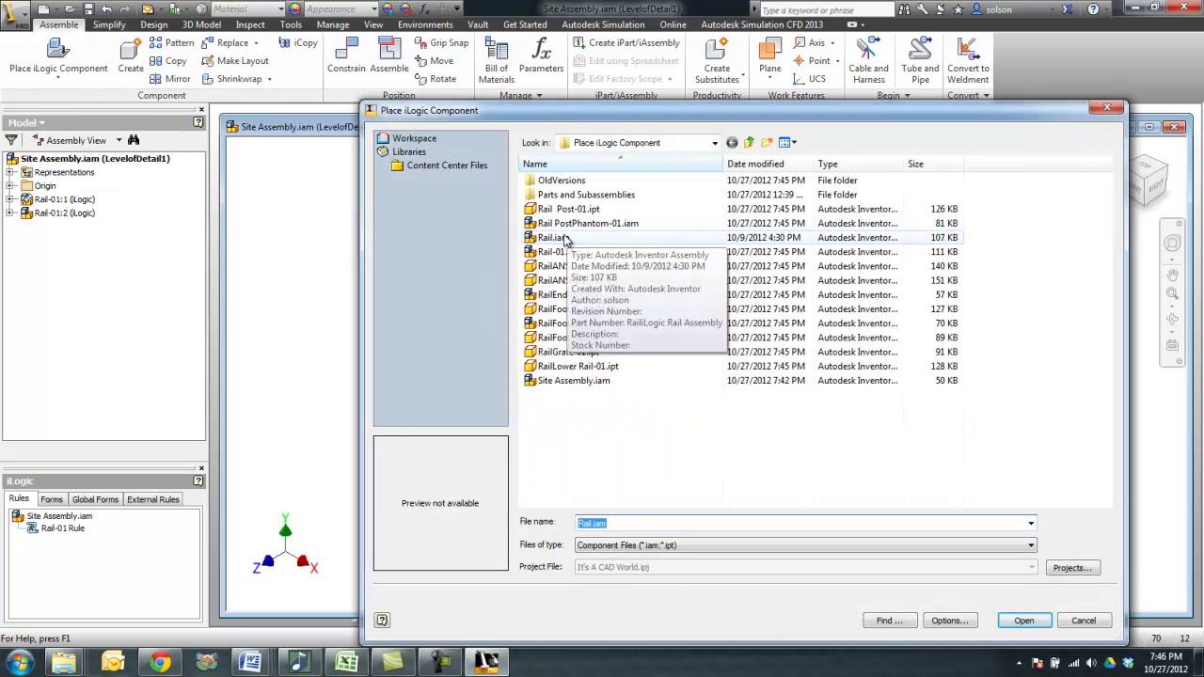
# - Load Rail.iam for placement and set its RailLength to 48 in
pyautogui.click(612, 238)
pyautogui.click(1024, 622)
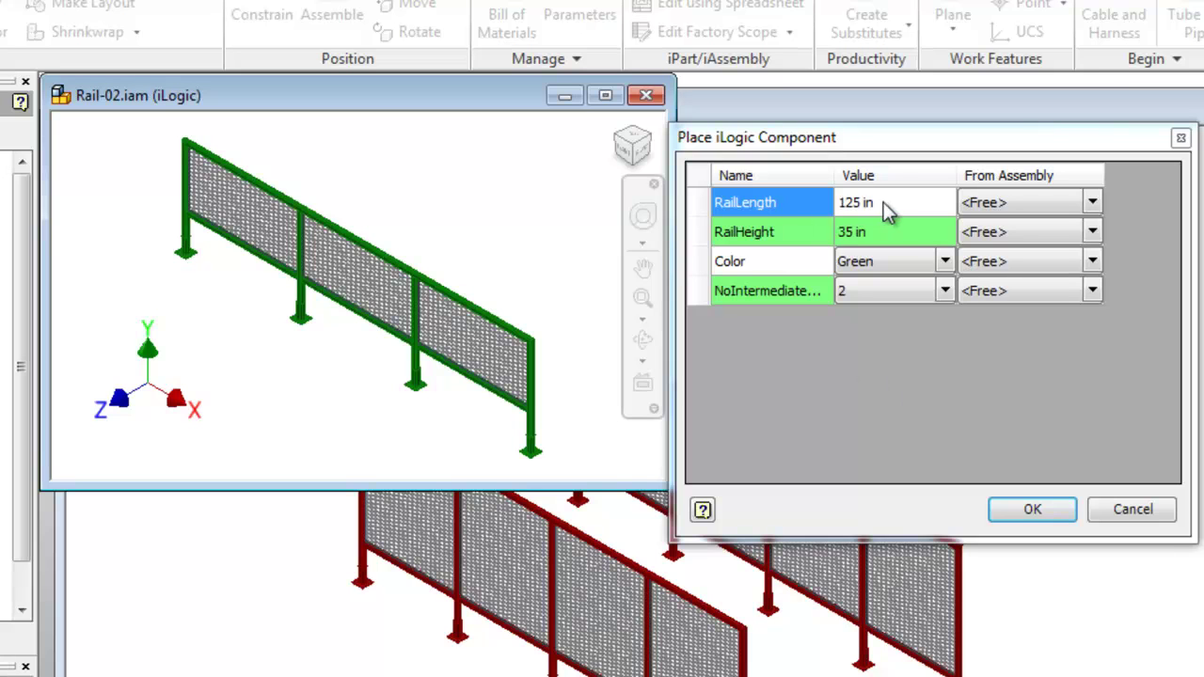
pyautogui.click(887, 202)
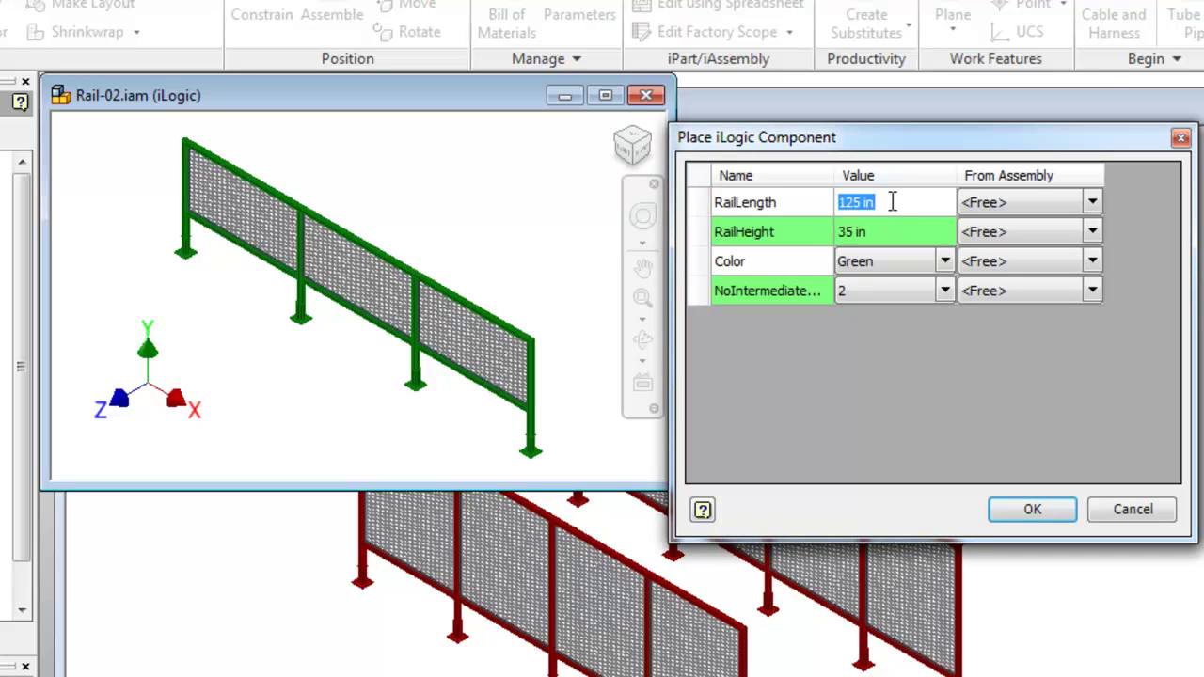
pyautogui.write('48')
pyautogui.click(1027, 234)
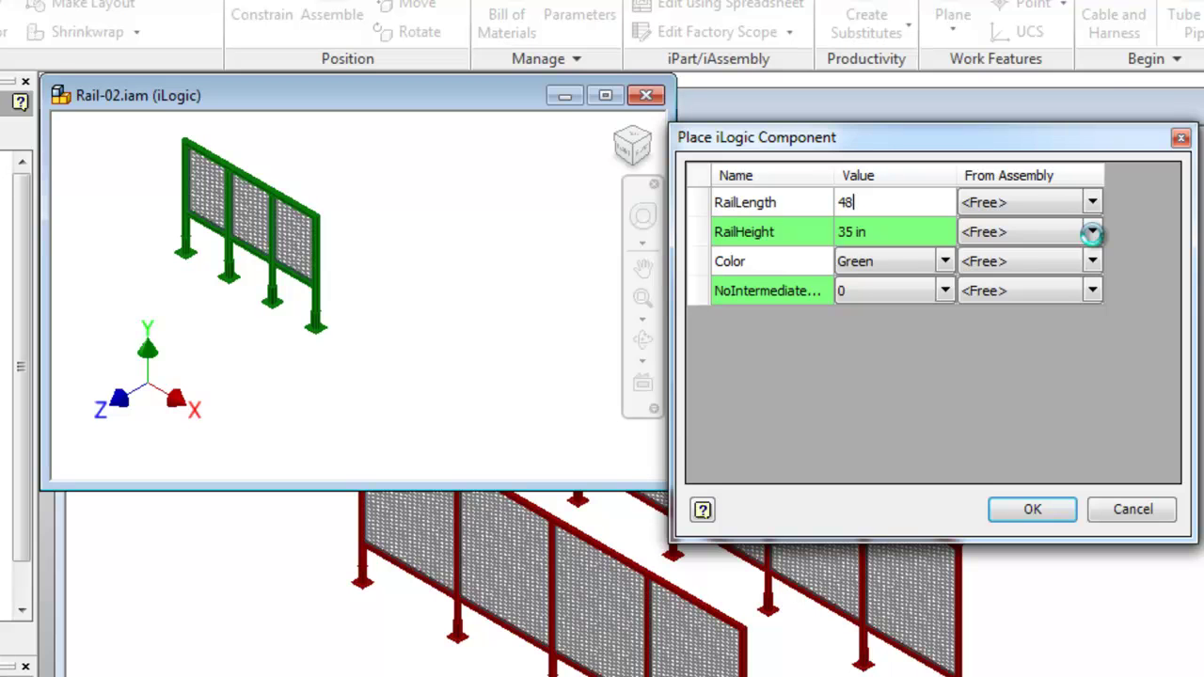
# - Take RailHeight and Color from the assembly and confirm the short rail settings
pyautogui.click(1093, 235)
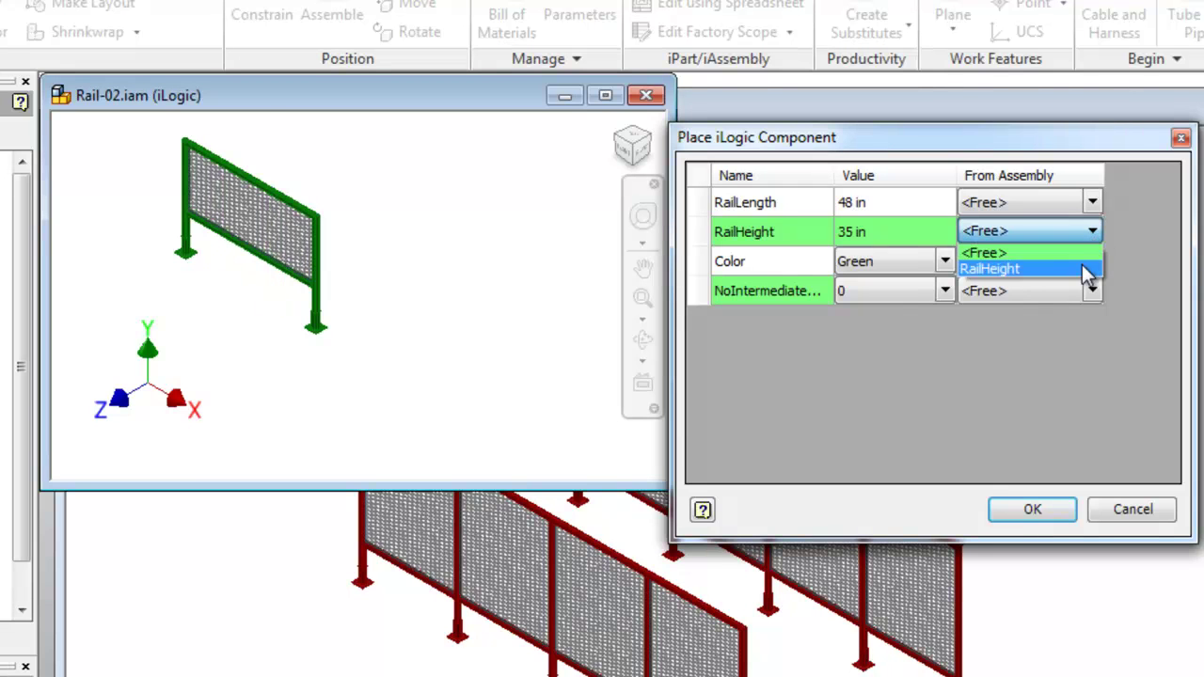
pyautogui.click(1084, 270)
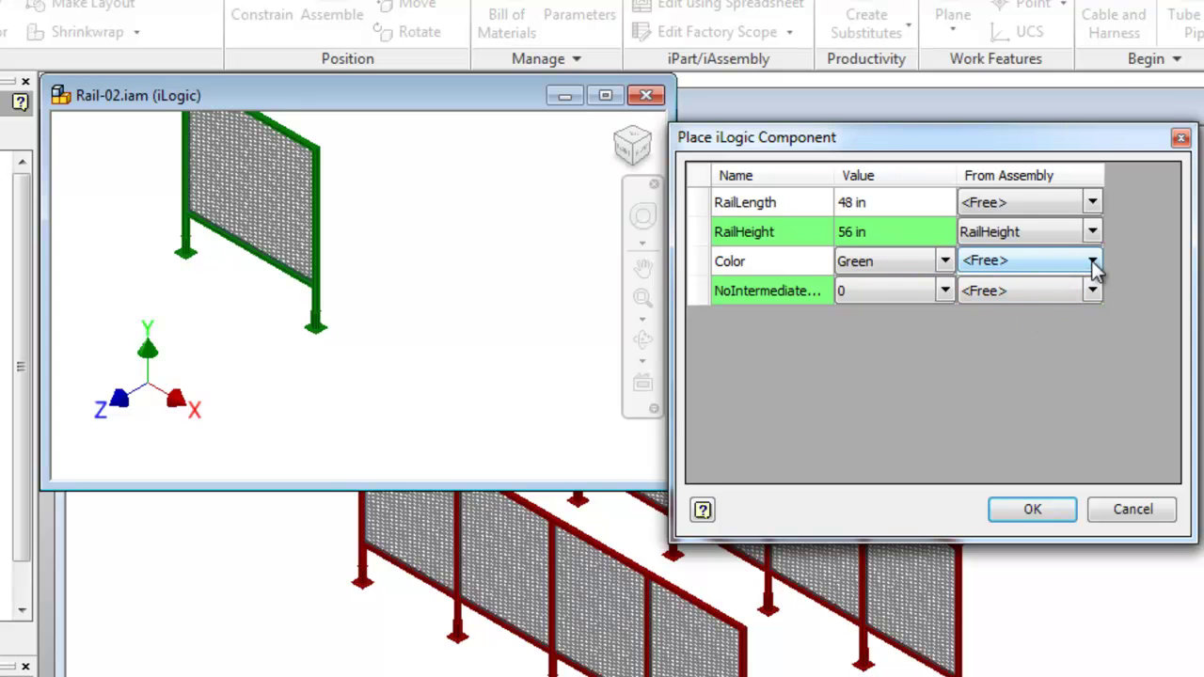
pyautogui.click(1092, 261)
pyautogui.click(1063, 299)
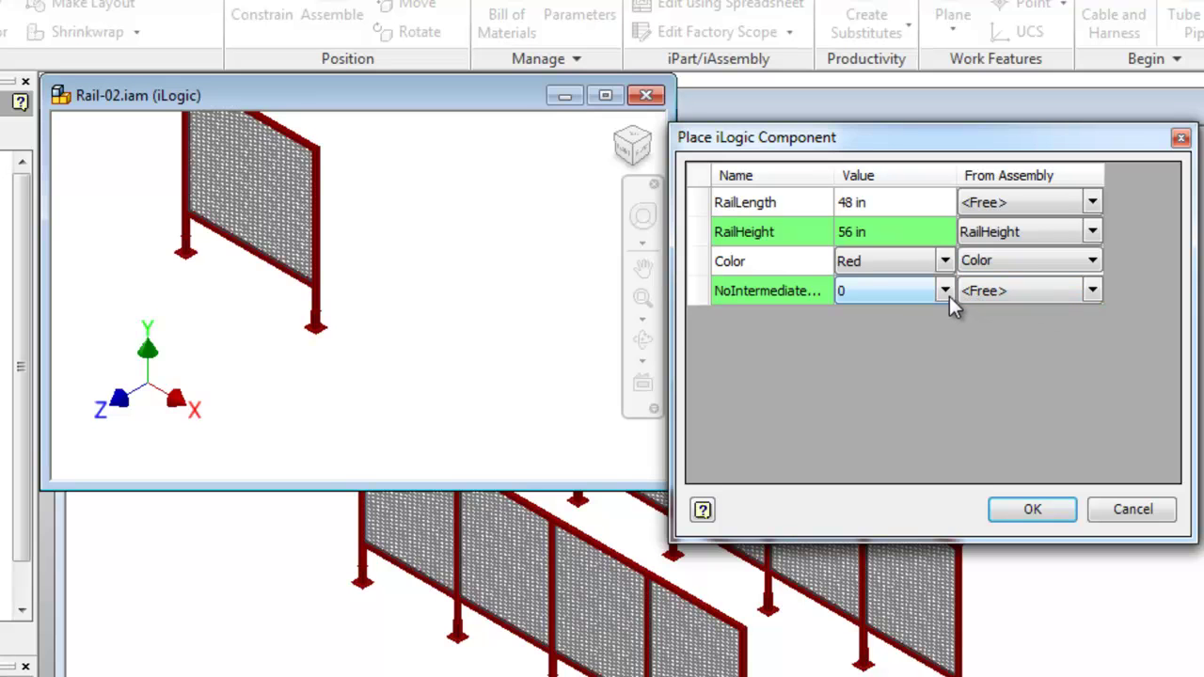
pyautogui.click(1033, 512)
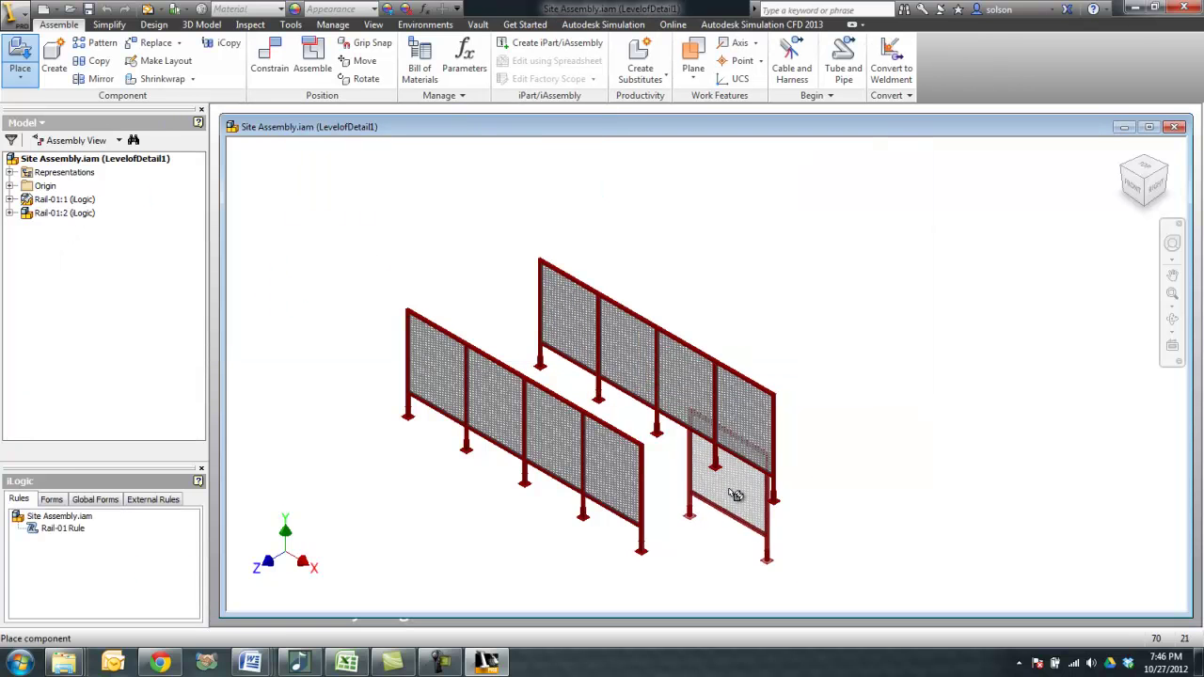
# - Place two short Rail-02 rails on the right, finish placement, and maximize the assembly window
pyautogui.click(920, 455)
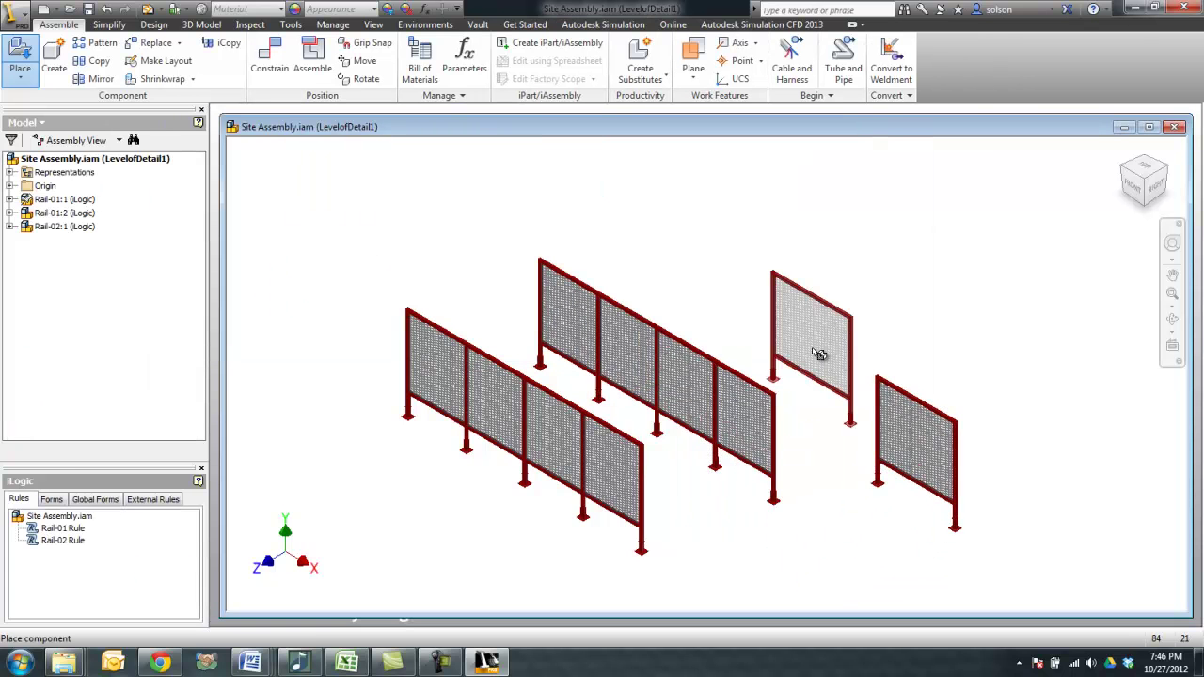
pyautogui.click(819, 354)
pyautogui.rightClick(687, 254)
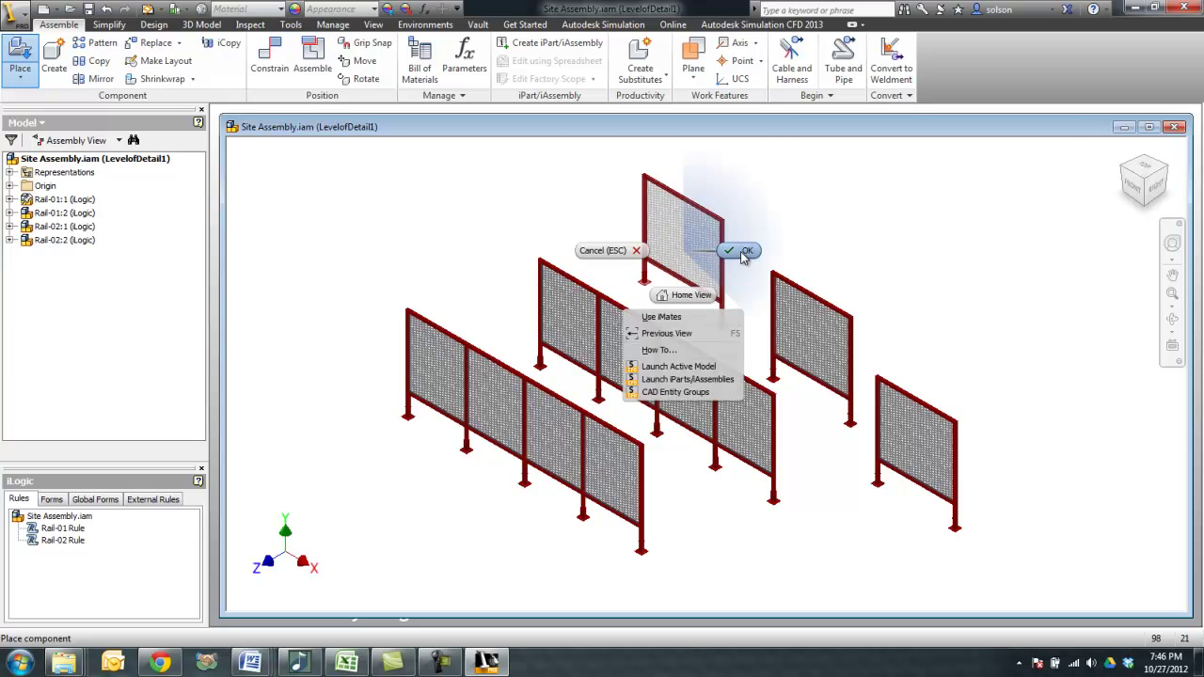
pyautogui.click(744, 253)
pyautogui.click(1149, 126)
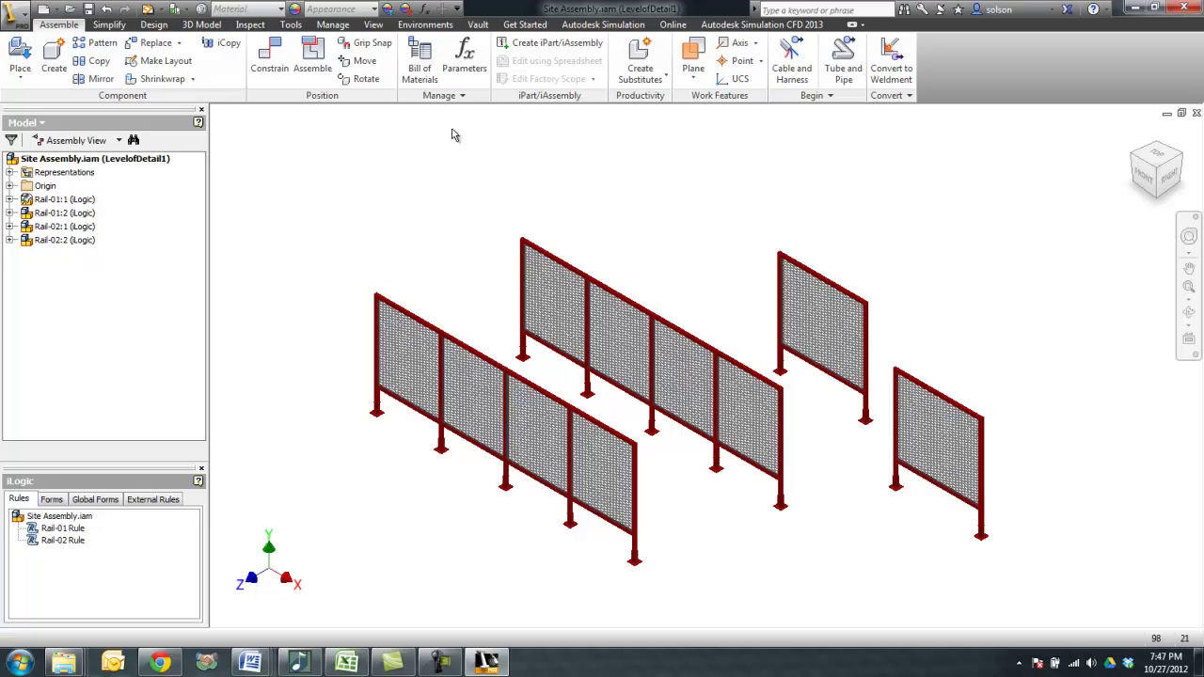
# - Preview Rail.iam, Rail-01.iam, three generated rail tube parts and Rail-02.iam in the Open dialog
pyautogui.click(73, 10)
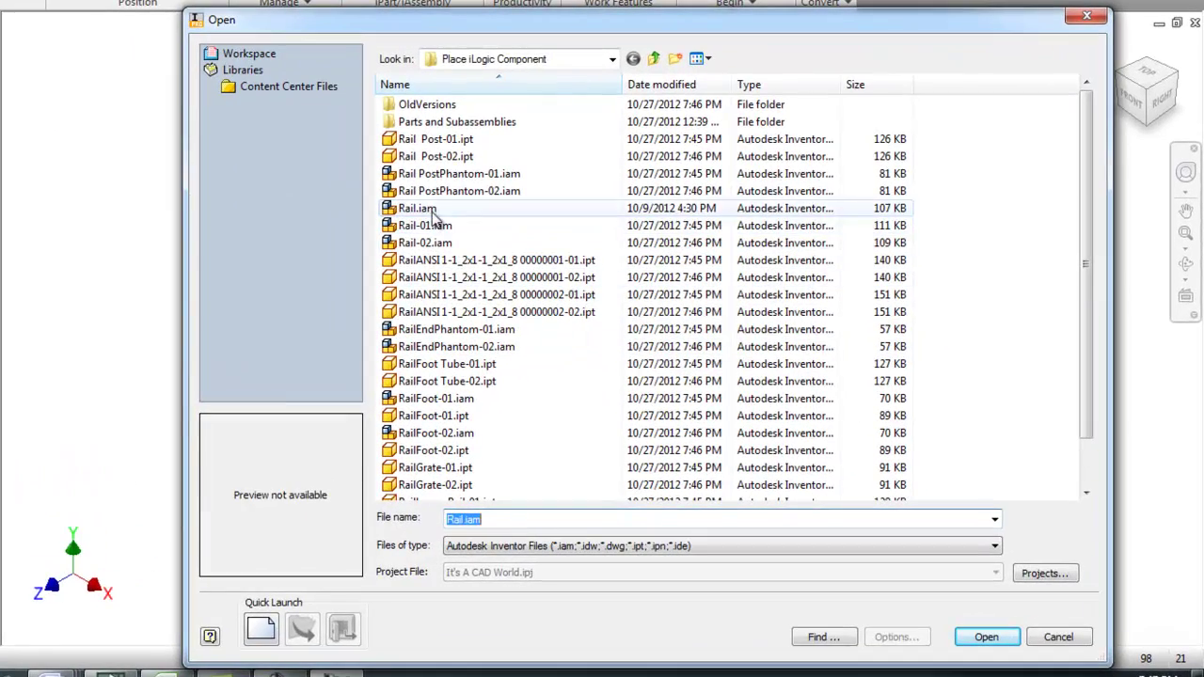
pyautogui.click(433, 211)
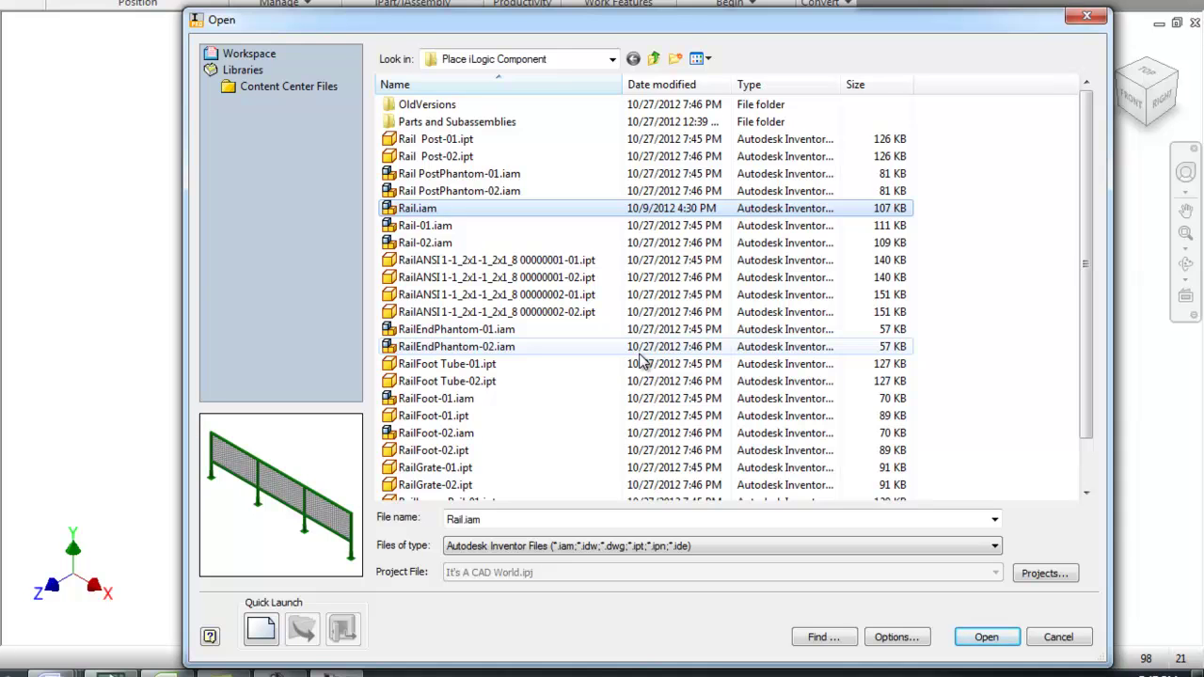
pyautogui.moveTo(501, 237)
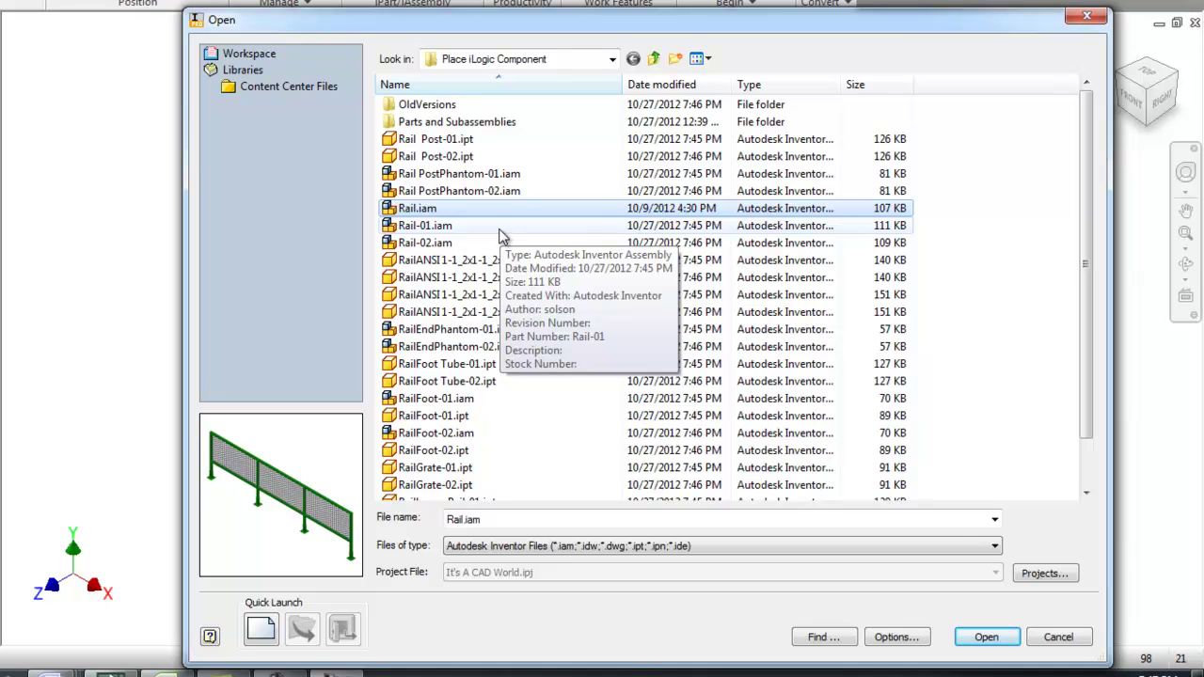
pyautogui.click(500, 230)
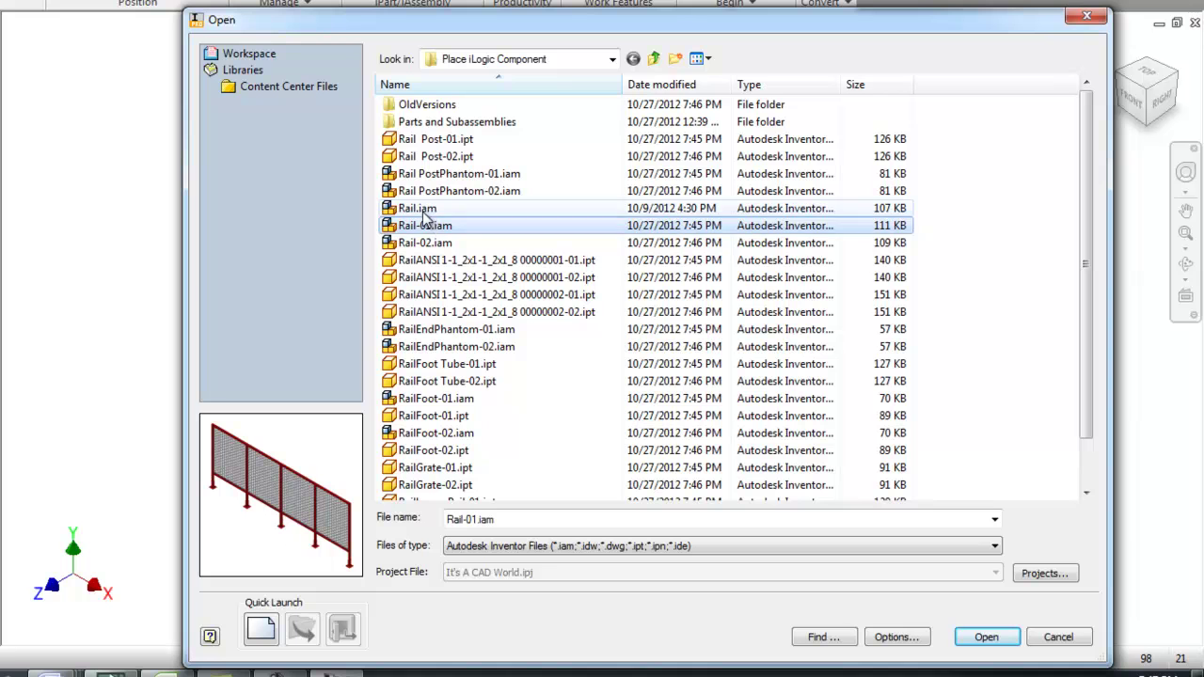
pyautogui.click(481, 277)
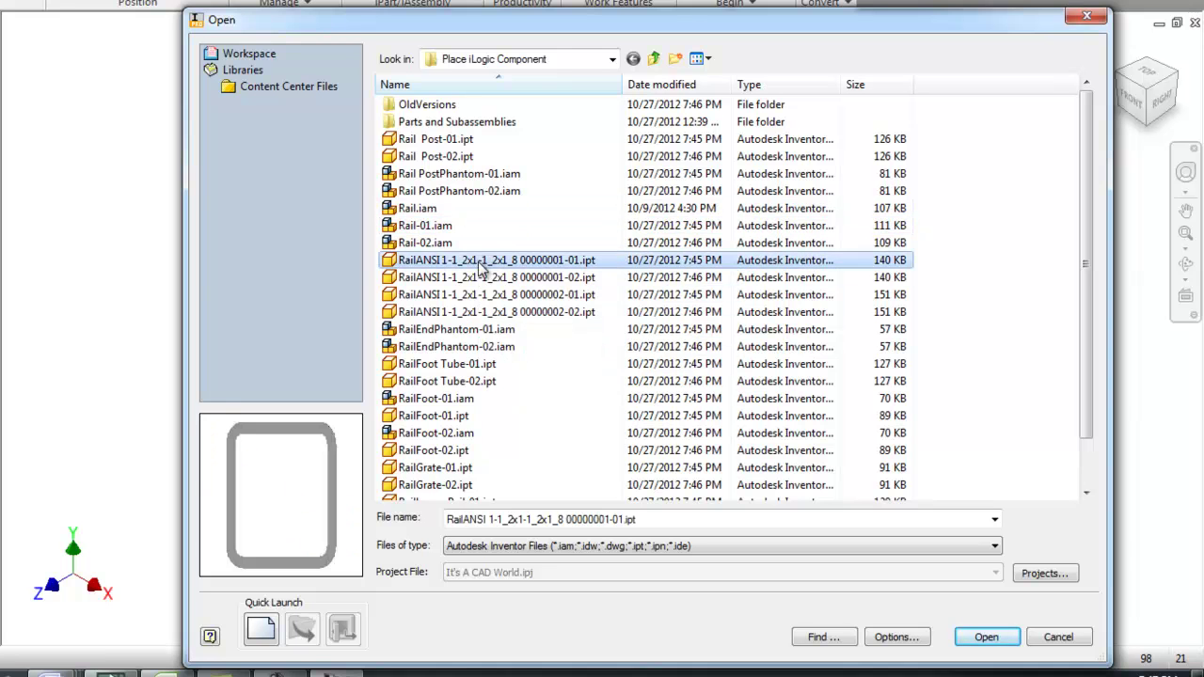
pyautogui.click(479, 295)
pyautogui.click(478, 313)
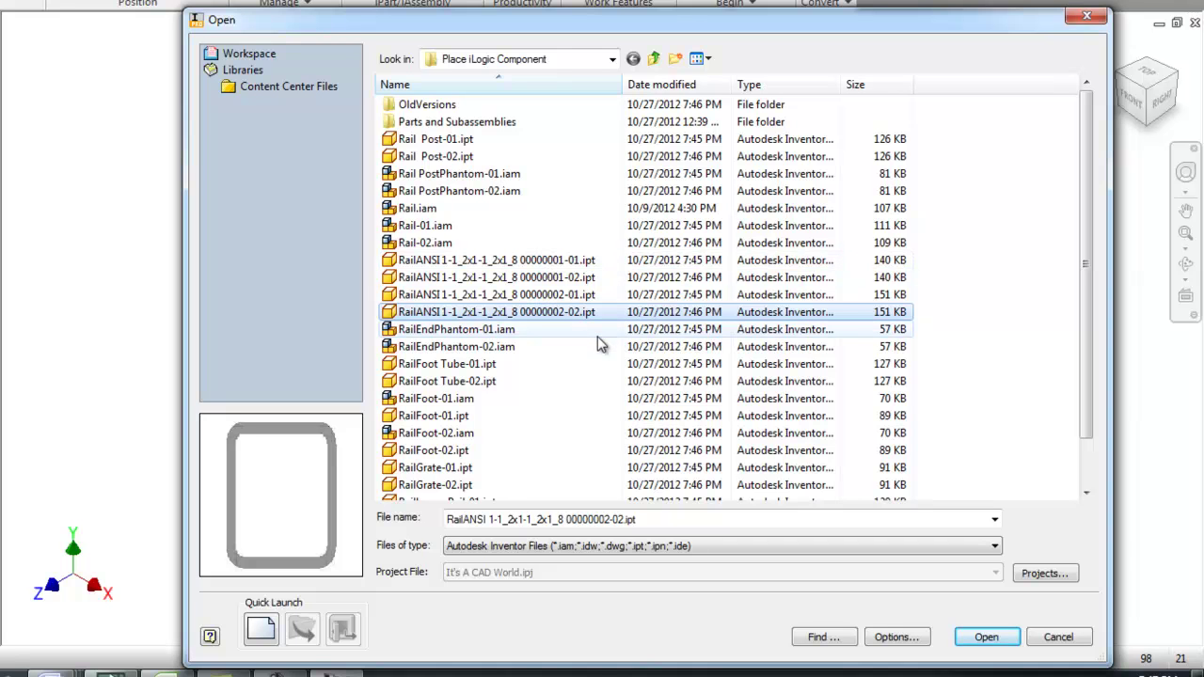
pyautogui.click(593, 242)
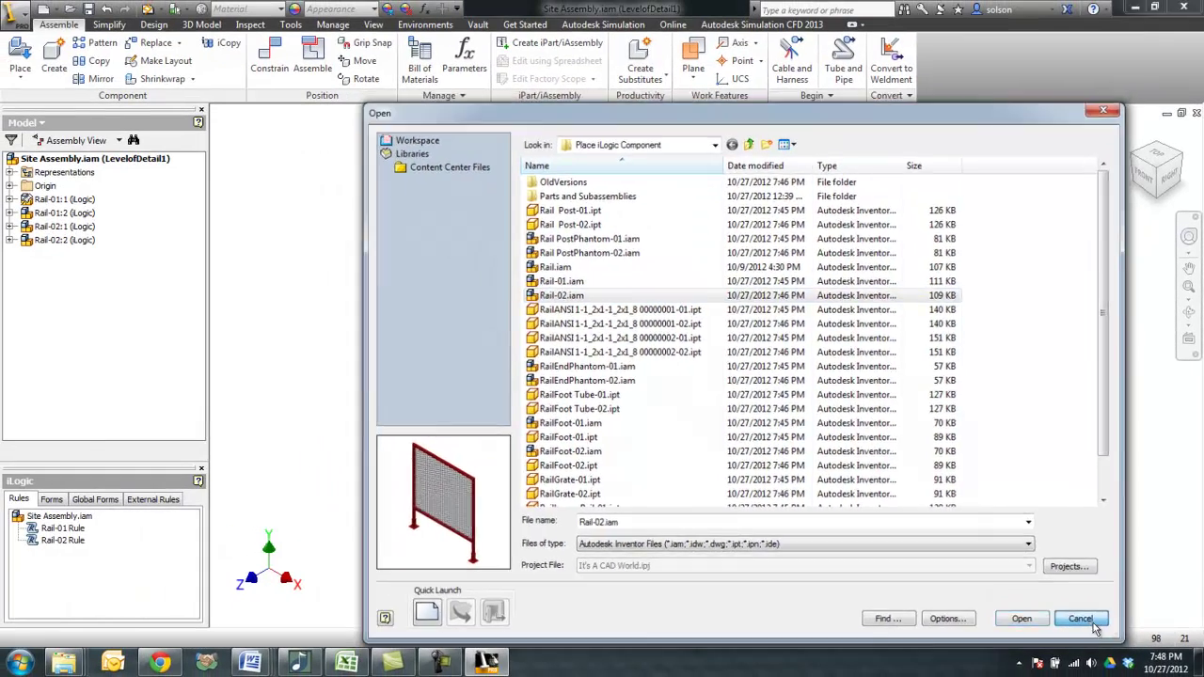
# - Cancel the Open dialog and run the Rail-01 Rule from the iLogic browser
pyautogui.click(1080, 633)
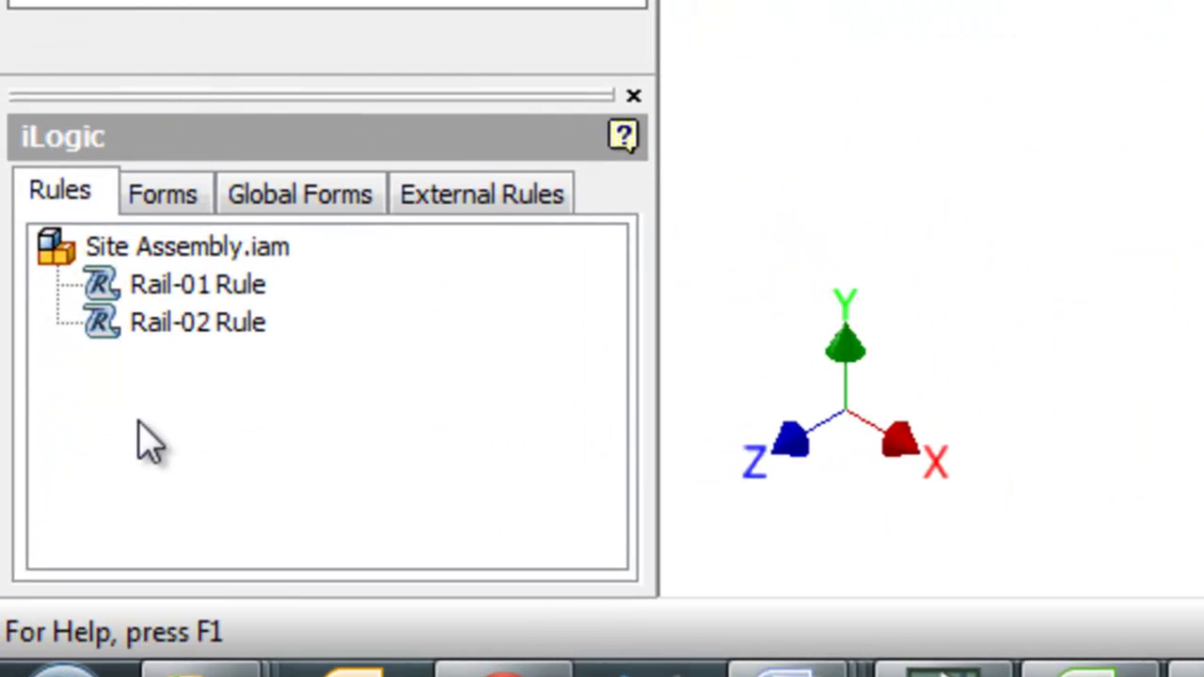
pyautogui.click(202, 287)
pyautogui.rightClick(203, 287)
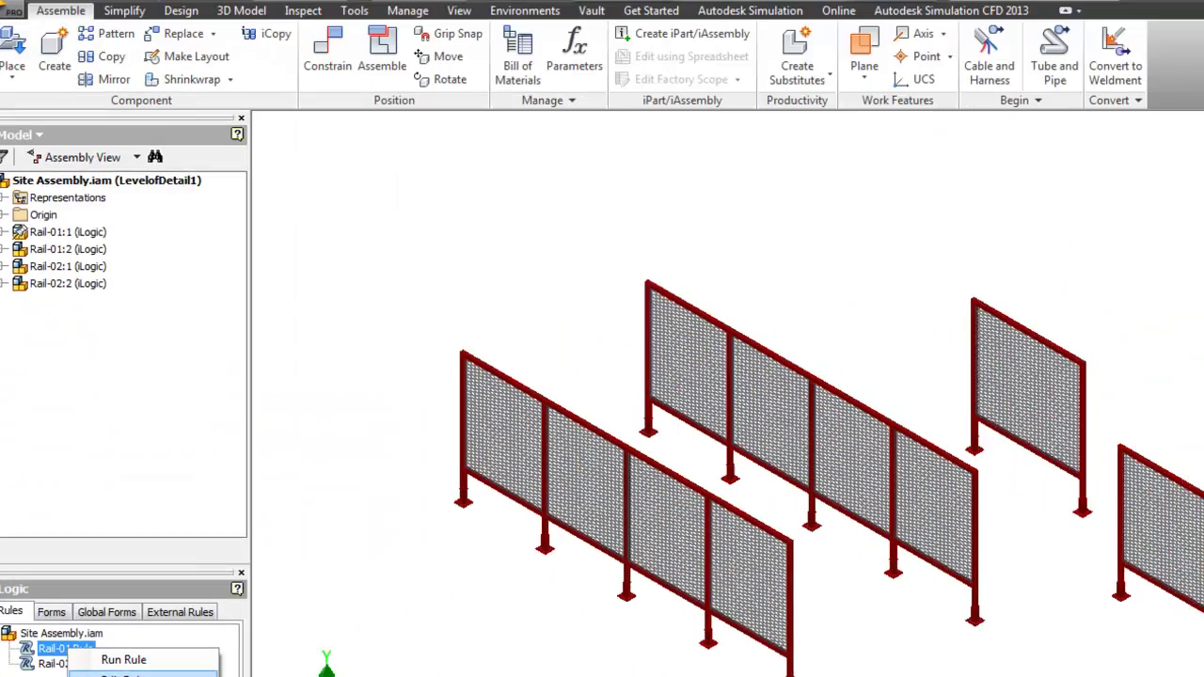
pyautogui.click(344, 310)
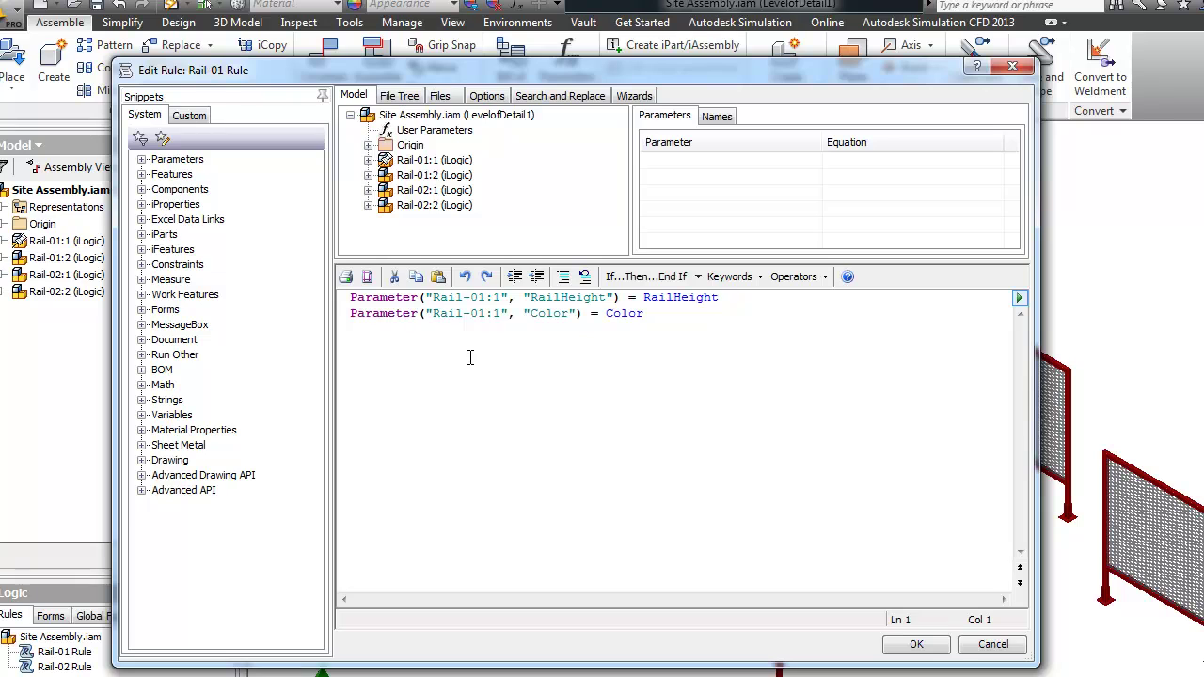
pyautogui.click(918, 645)
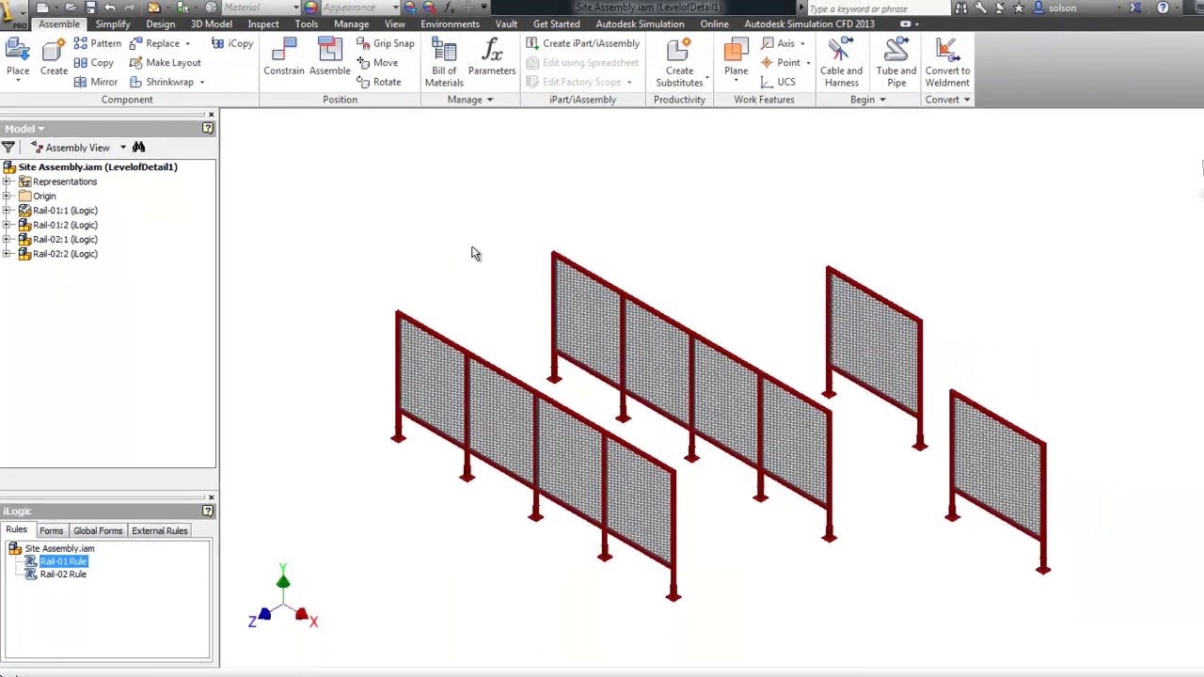